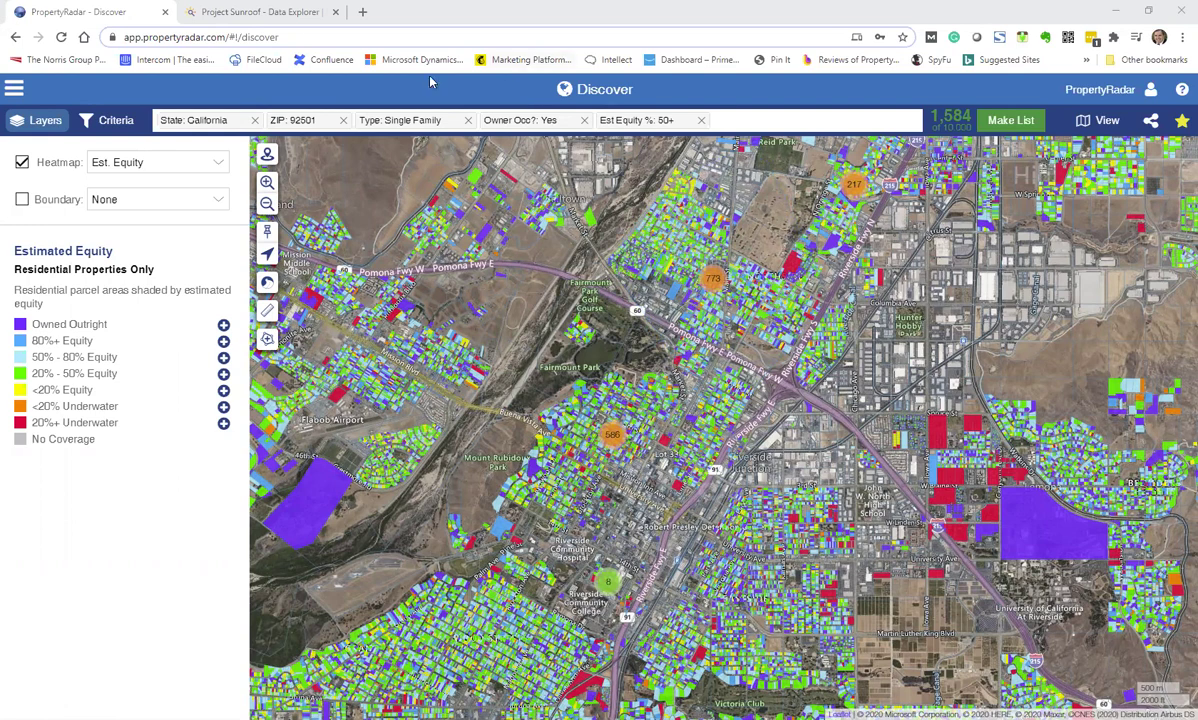
- Switch to Google Project Sunroof, return to the Data Explorer start page and look up the solar potential of Riverside, CA 92501
{"action": "left_click", "coordinate": [258, 12]}
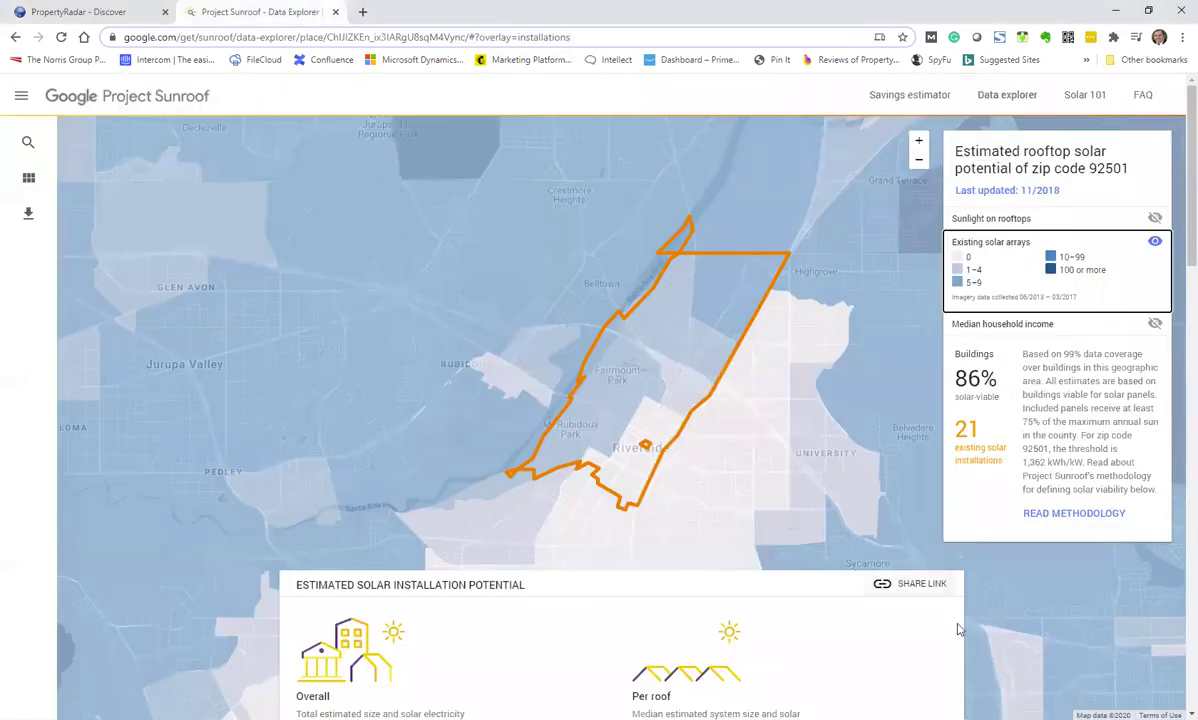
{"action": "left_click", "coordinate": [15, 37]}
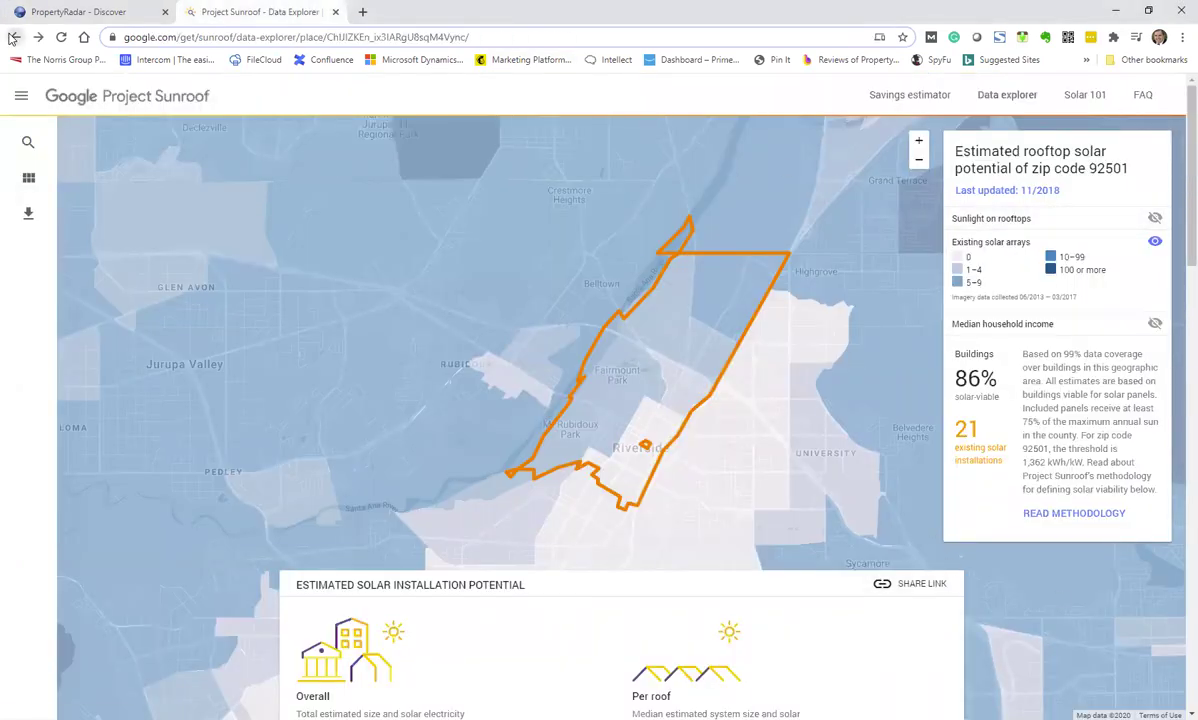
{"action": "left_click", "coordinate": [15, 38]}
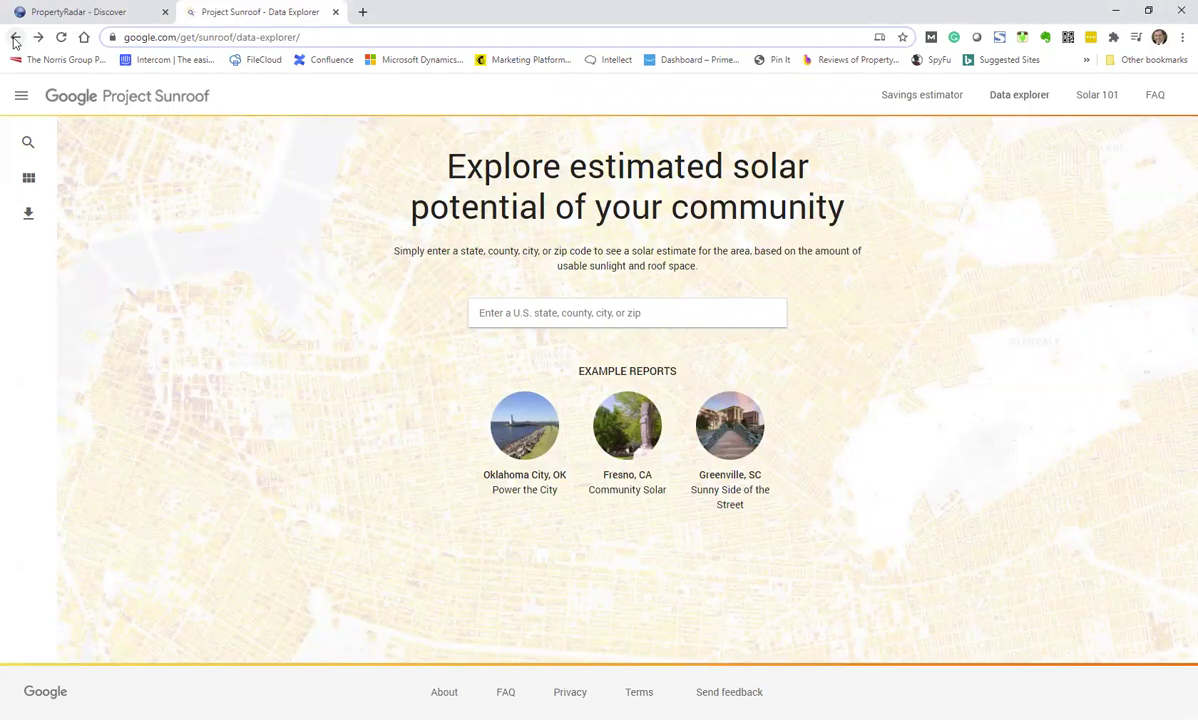
{"action": "left_click", "coordinate": [569, 303]}
{"action": "type", "text": "92501"}
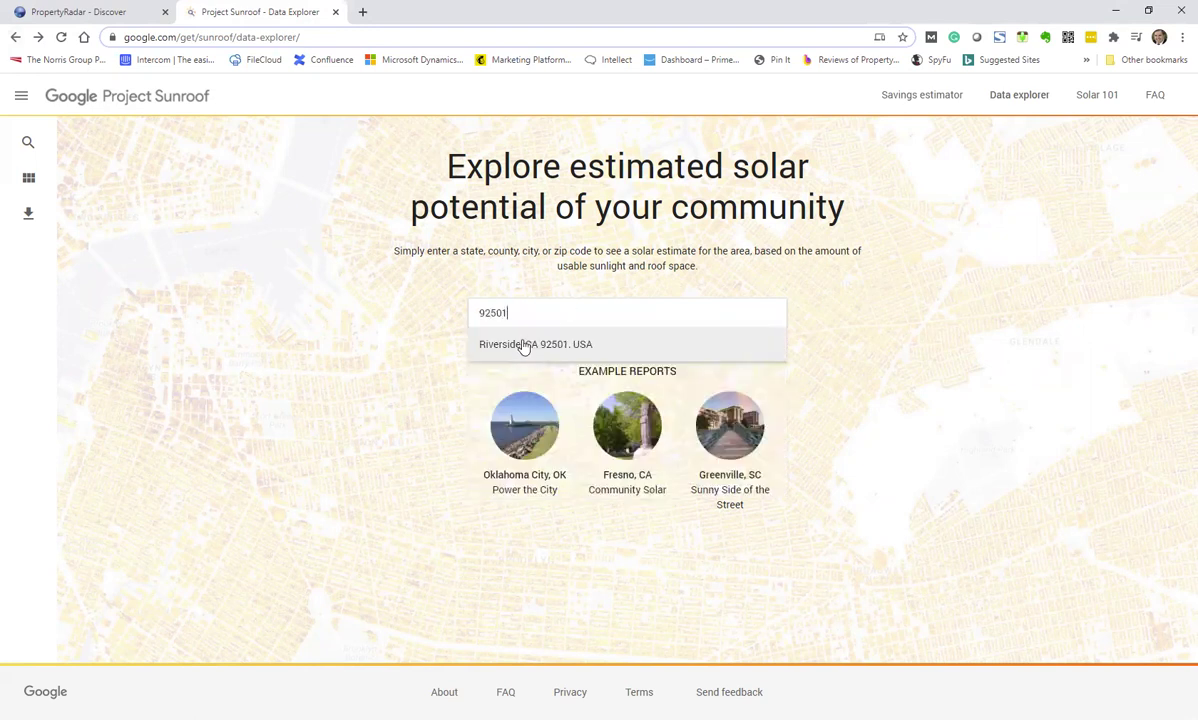
{"action": "left_click", "coordinate": [522, 345]}
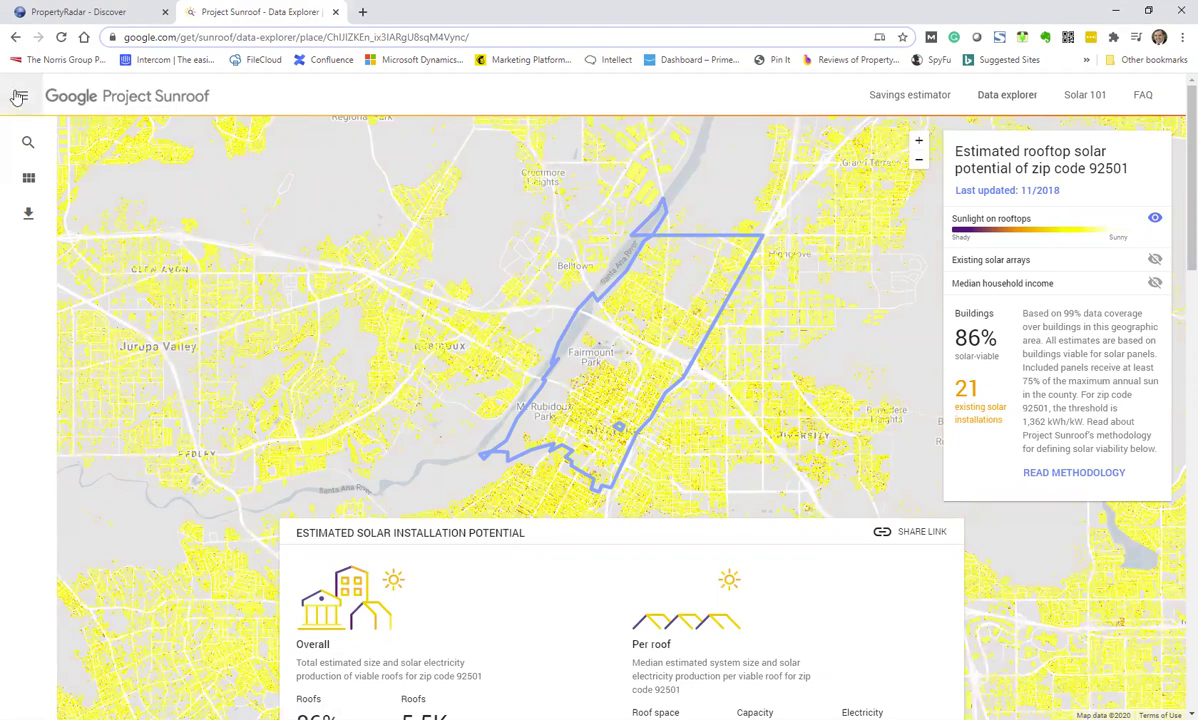
{"action": "left_click", "coordinate": [29, 143]}
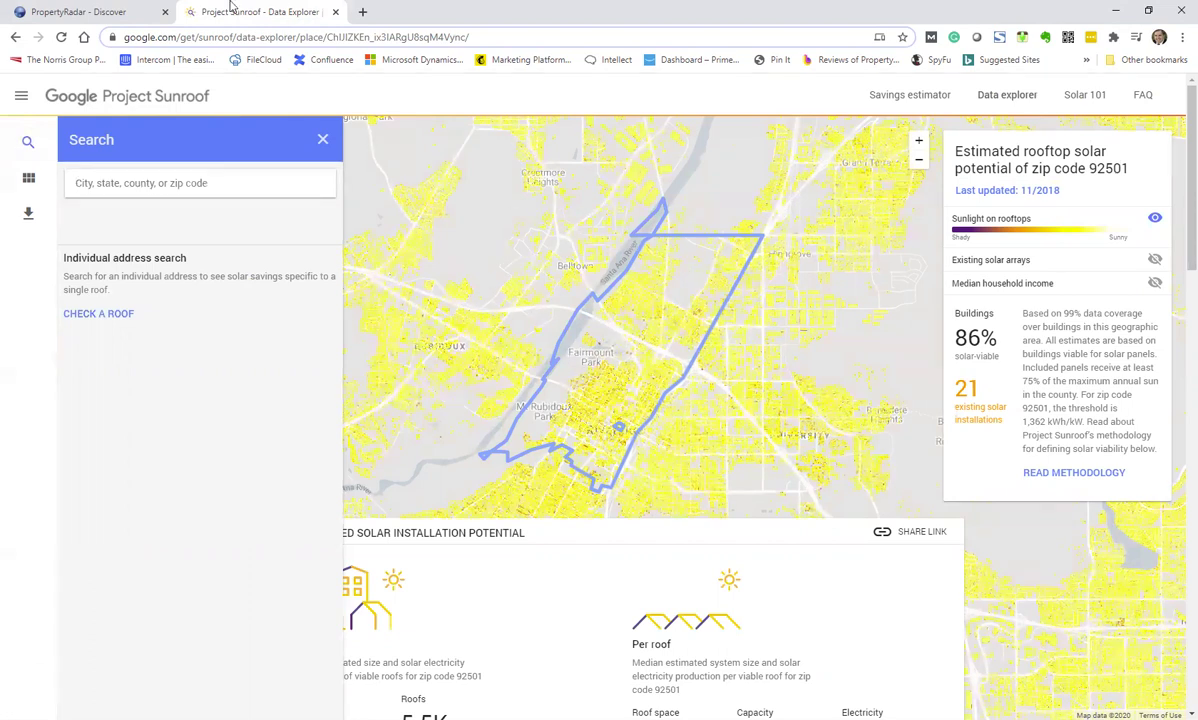
- Switch back to PropertyRadar and turn off the Est. Equity heatmap over the Riverside neighborhoods
{"action": "left_click", "coordinate": [99, 14]}
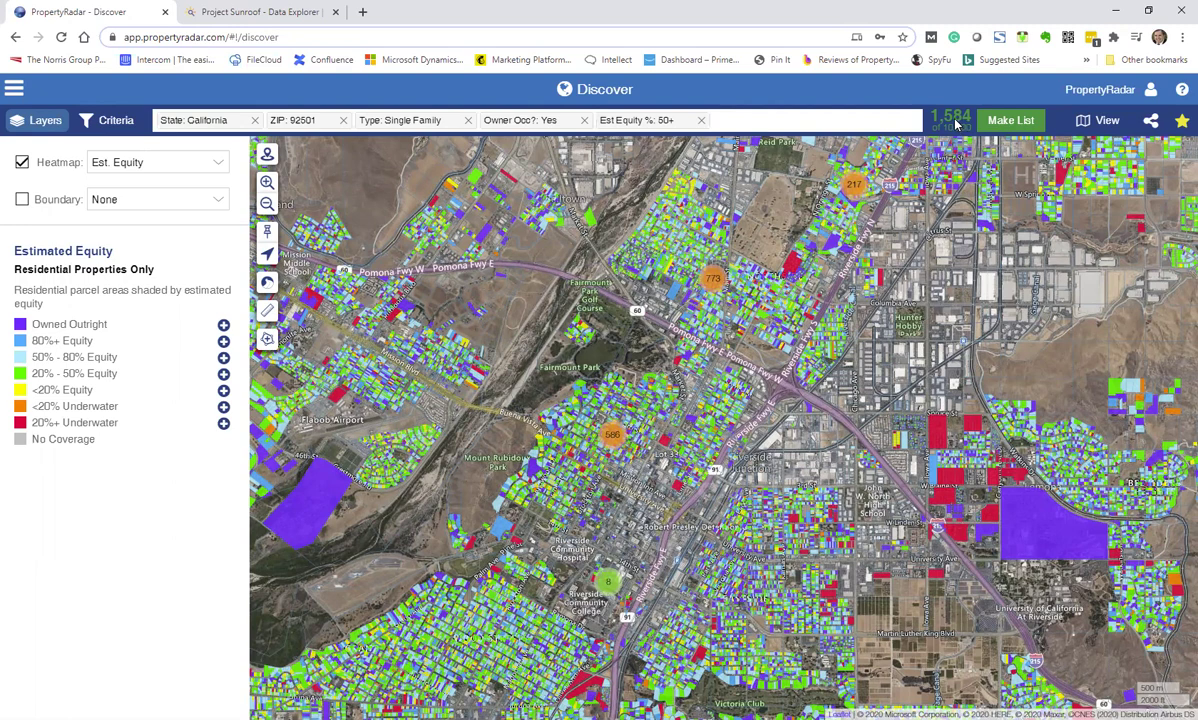
{"action": "left_click", "coordinate": [37, 120]}
{"action": "left_click", "coordinate": [40, 120]}
{"action": "scroll", "coordinate": [510, 298], "scroll_direction": "up", "scroll_amount": 1}
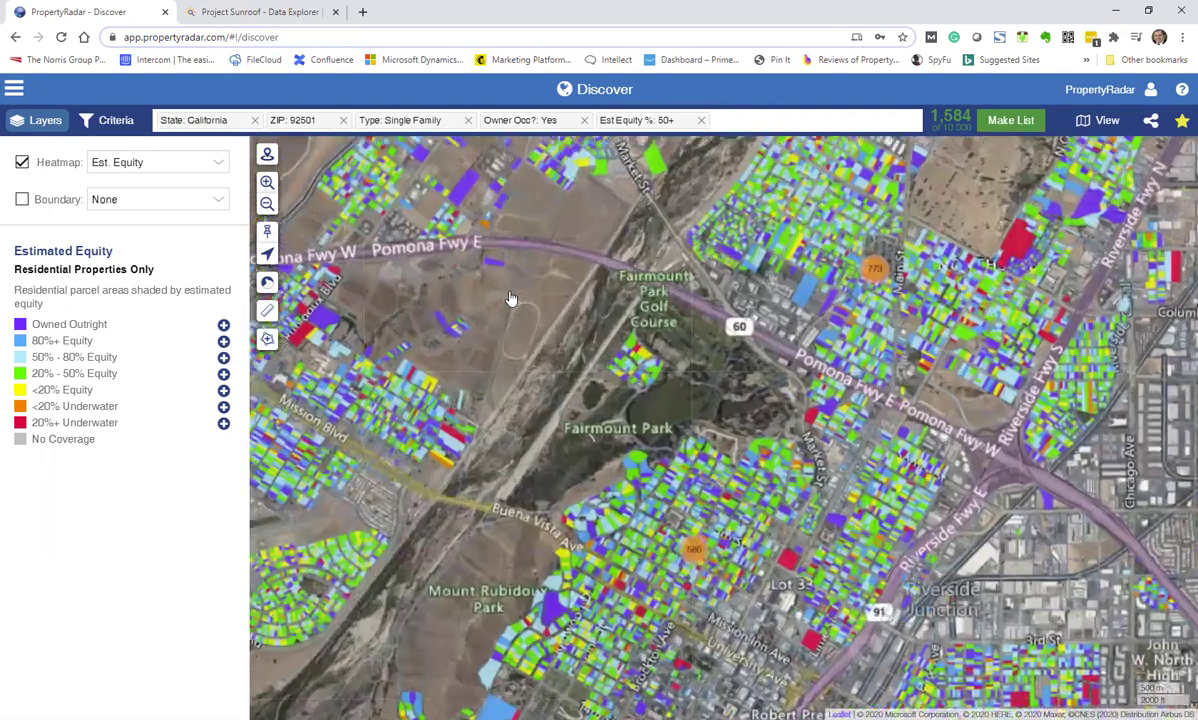
{"action": "left_click_drag", "start_coordinate": [690, 342], "coordinate": [643, 384]}
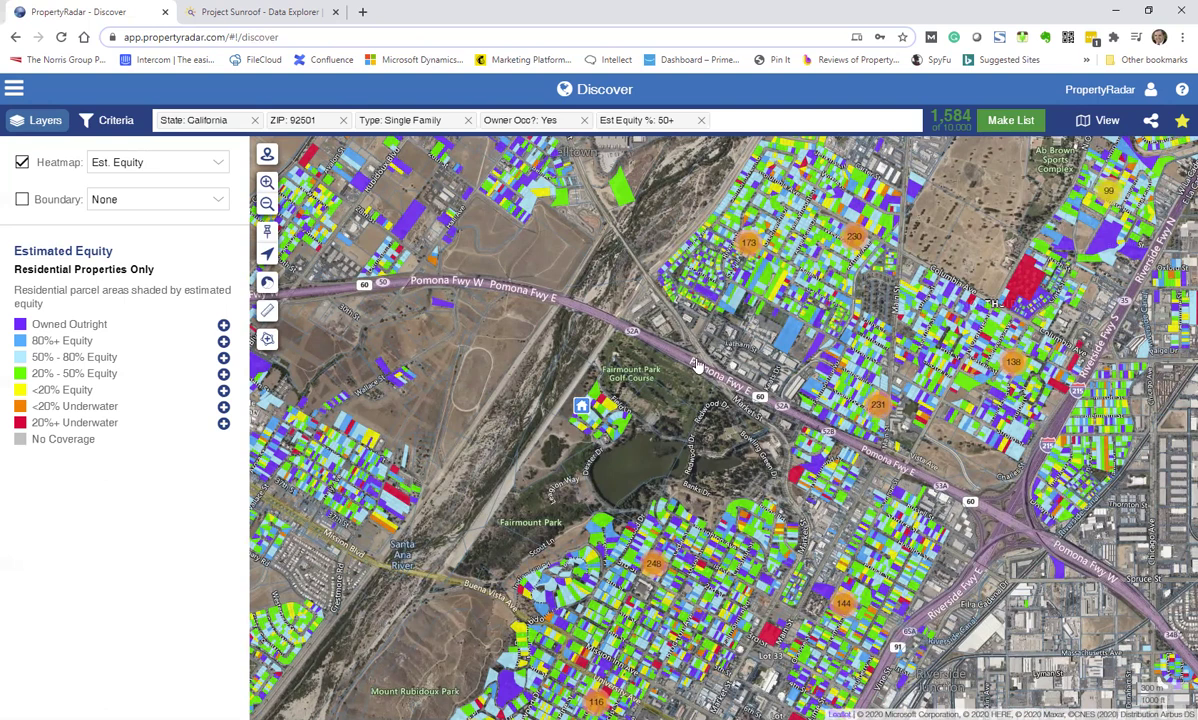
{"action": "left_click_drag", "start_coordinate": [666, 364], "coordinate": [706, 226]}
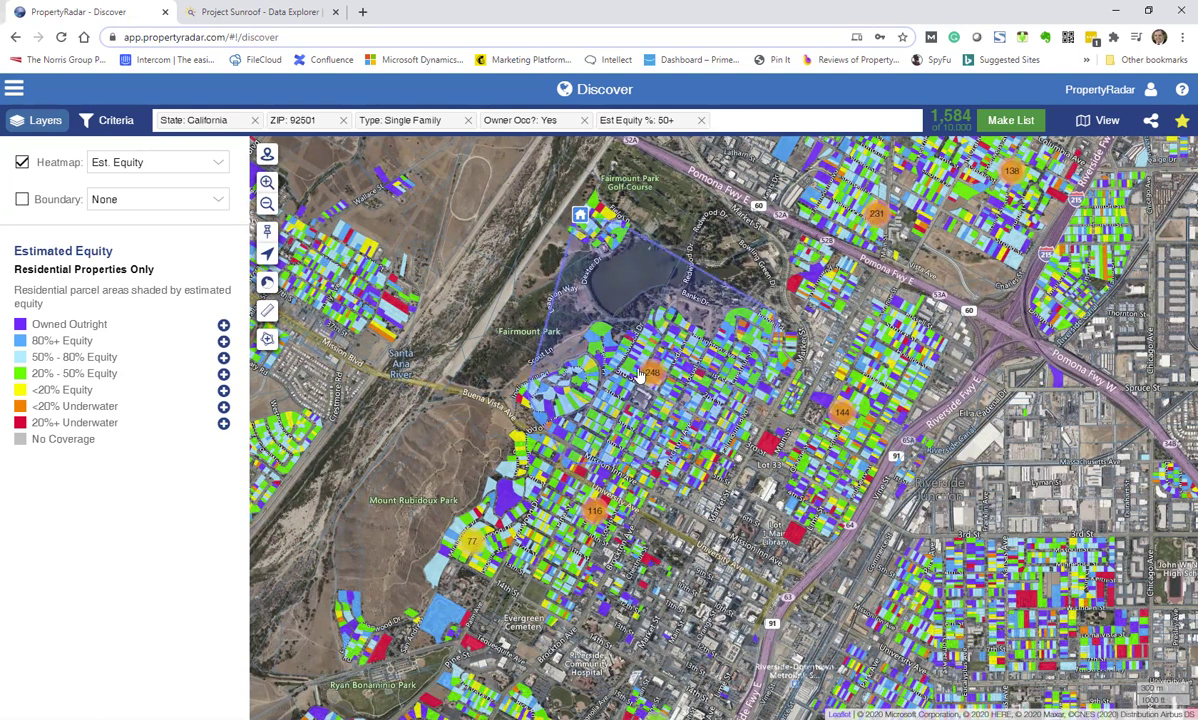
{"action": "scroll", "coordinate": [648, 168], "scroll_direction": "up", "scroll_amount": 5}
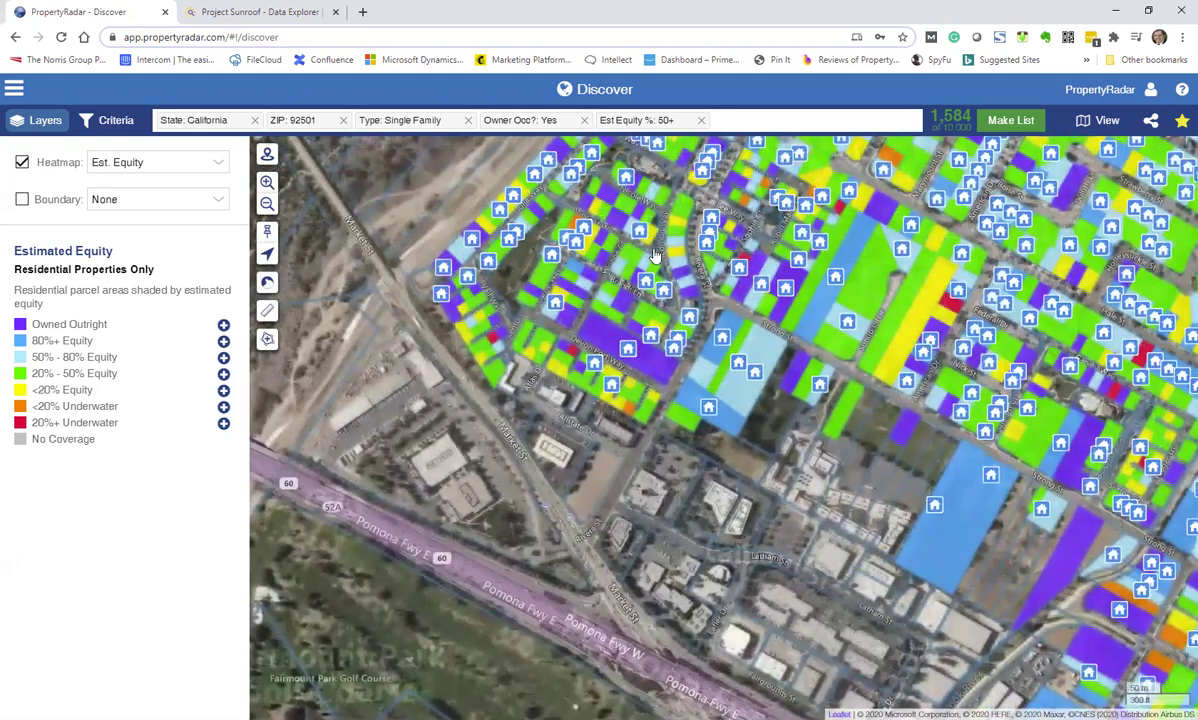
{"action": "left_click_drag", "start_coordinate": [648, 300], "coordinate": [622, 450]}
{"action": "left_click", "coordinate": [22, 163]}
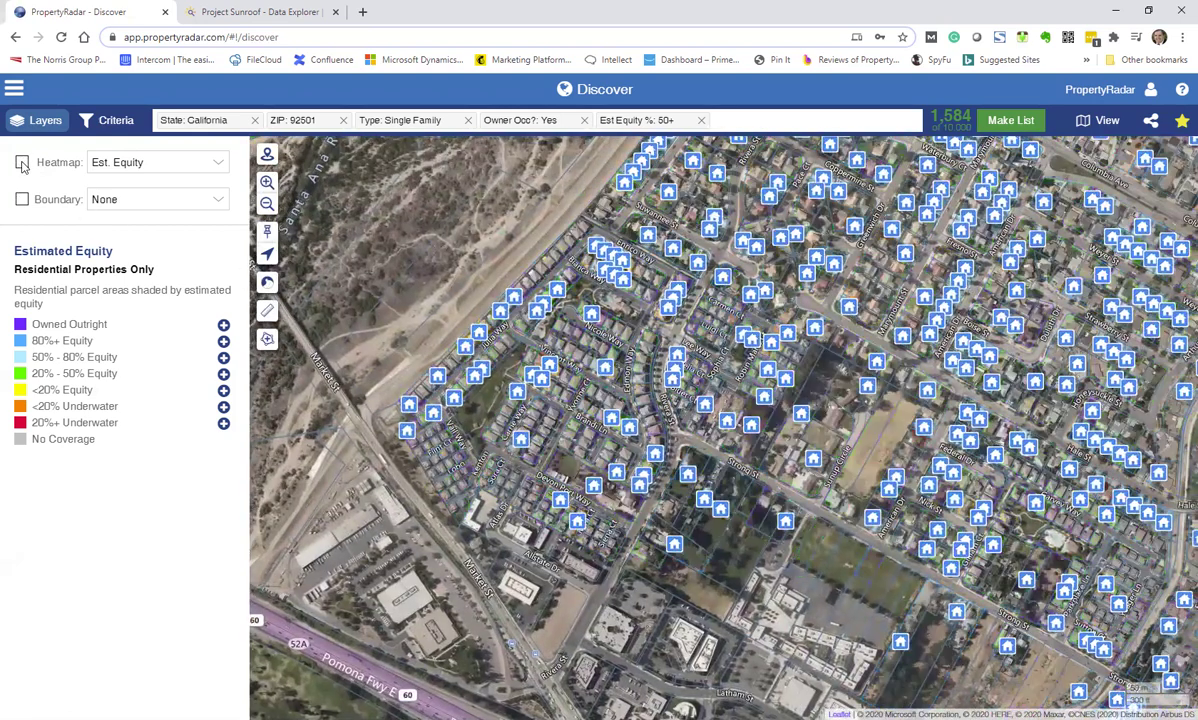
- Examine the rooftops of the marked homes around Vincent Way and Mount Rubidoux Dr in the aerial imagery
{"action": "scroll", "coordinate": [527, 370], "scroll_direction": "up", "scroll_amount": 2}
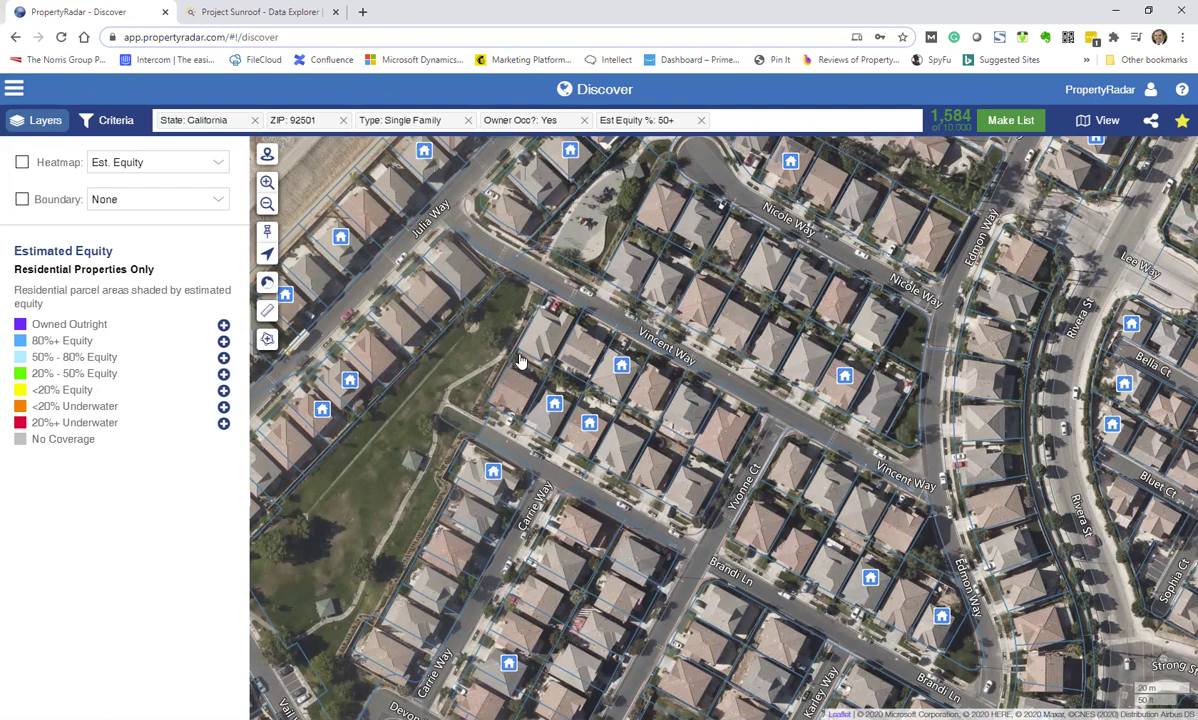
{"action": "scroll", "coordinate": [519, 361], "scroll_direction": "down", "scroll_amount": 1}
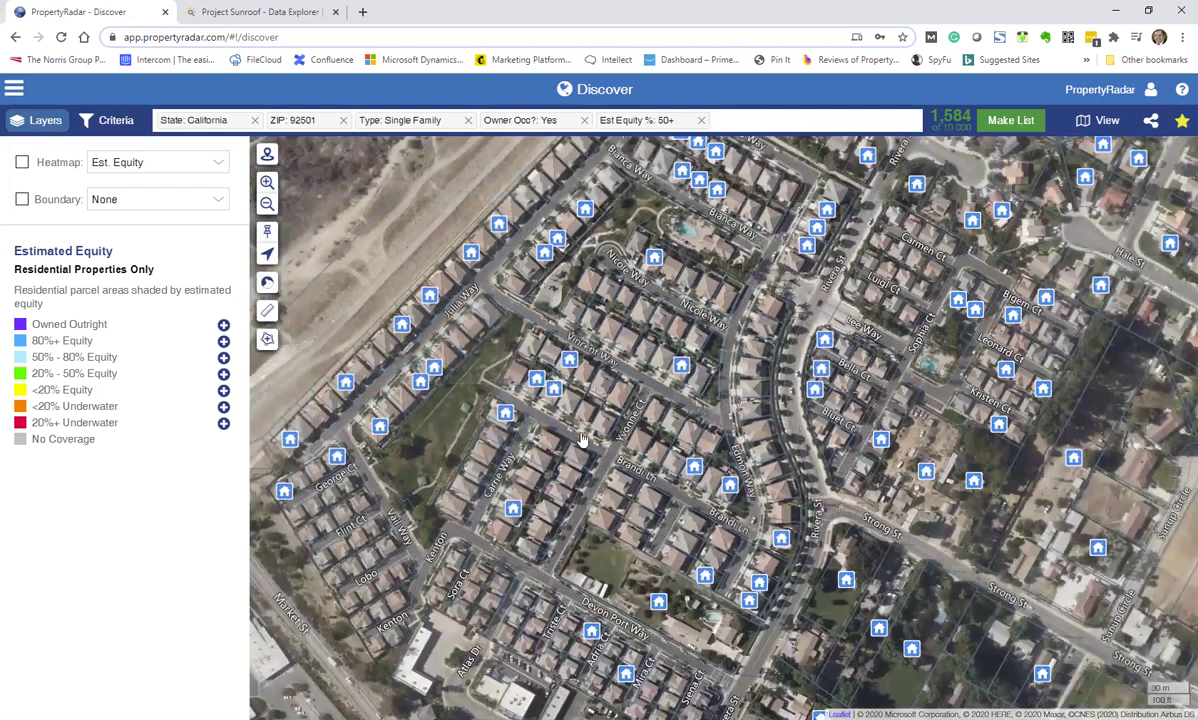
{"action": "scroll", "coordinate": [590, 400], "scroll_direction": "down", "scroll_amount": 1}
{"action": "scroll", "coordinate": [590, 400], "scroll_direction": "down", "scroll_amount": 1}
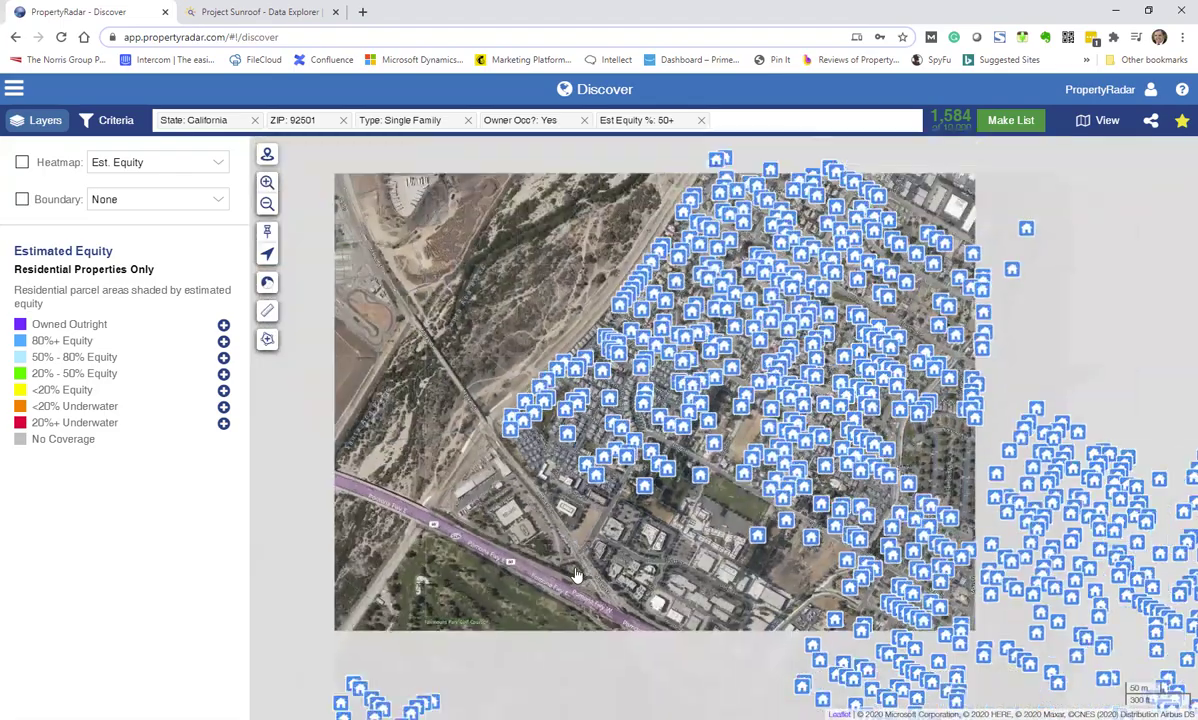
{"action": "left_click_drag", "start_coordinate": [575, 570], "coordinate": [820, 205]}
{"action": "scroll", "coordinate": [820, 205], "scroll_direction": "up", "scroll_amount": 2}
{"action": "left_click_drag", "start_coordinate": [674, 487], "coordinate": [783, 152]}
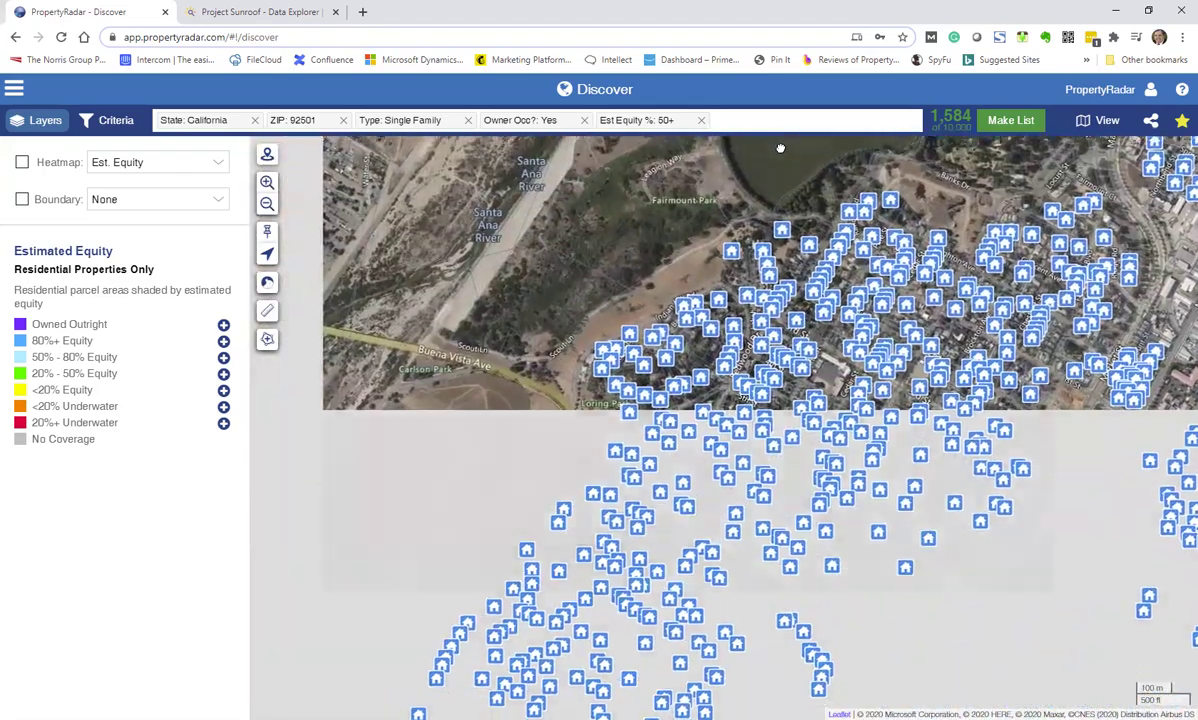
{"action": "scroll", "coordinate": [698, 374], "scroll_direction": "up", "scroll_amount": 2}
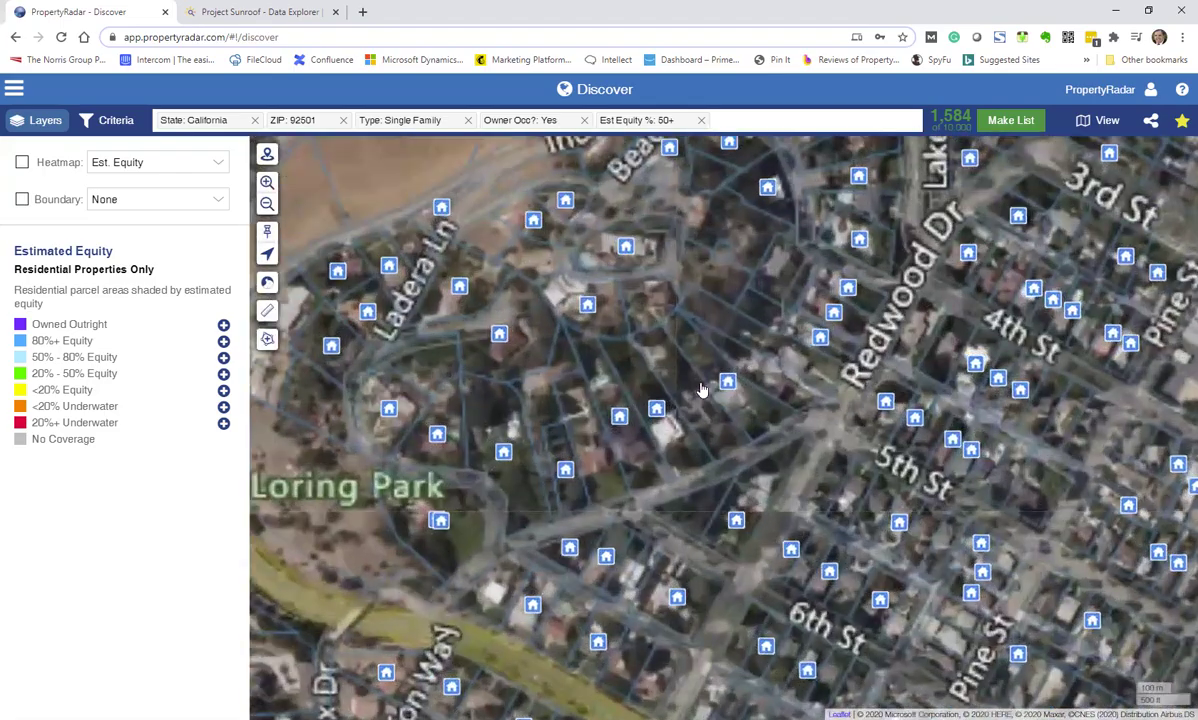
{"action": "scroll", "coordinate": [671, 310], "scroll_direction": "up", "scroll_amount": 2}
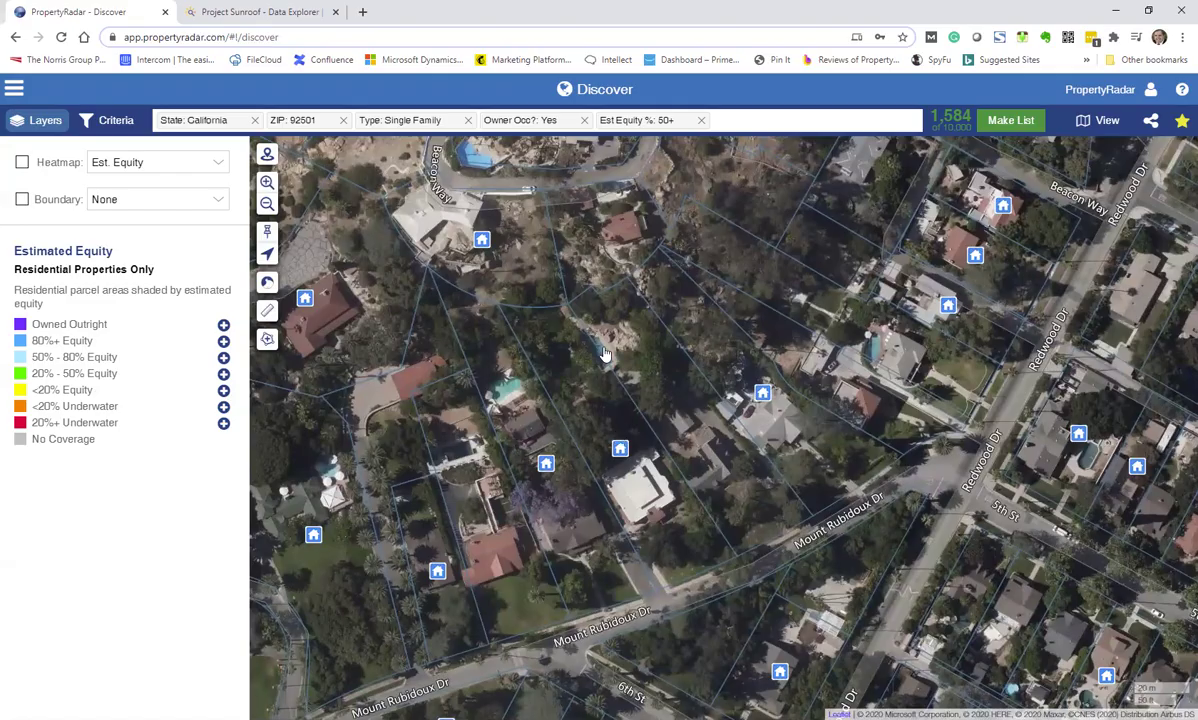
{"action": "scroll", "coordinate": [610, 335], "scroll_direction": "down", "scroll_amount": 1}
{"action": "scroll", "coordinate": [617, 318], "scroll_direction": "down", "scroll_amount": 1}
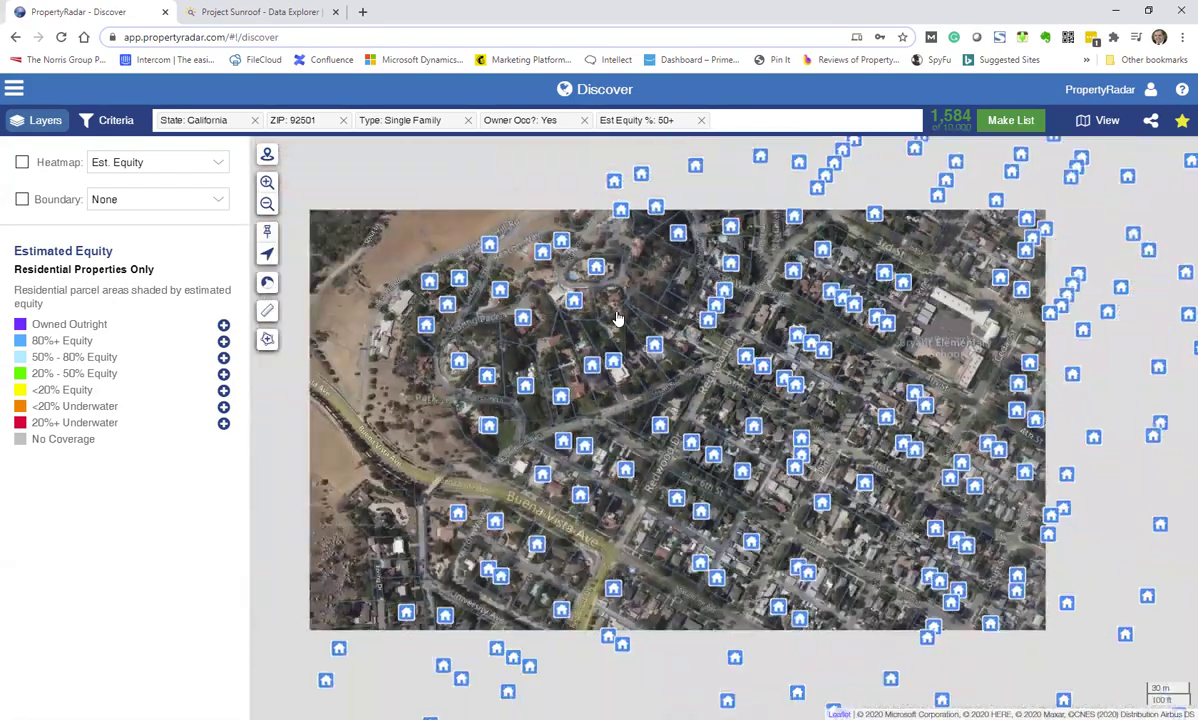
{"action": "scroll", "coordinate": [771, 318], "scroll_direction": "down", "scroll_amount": 1}
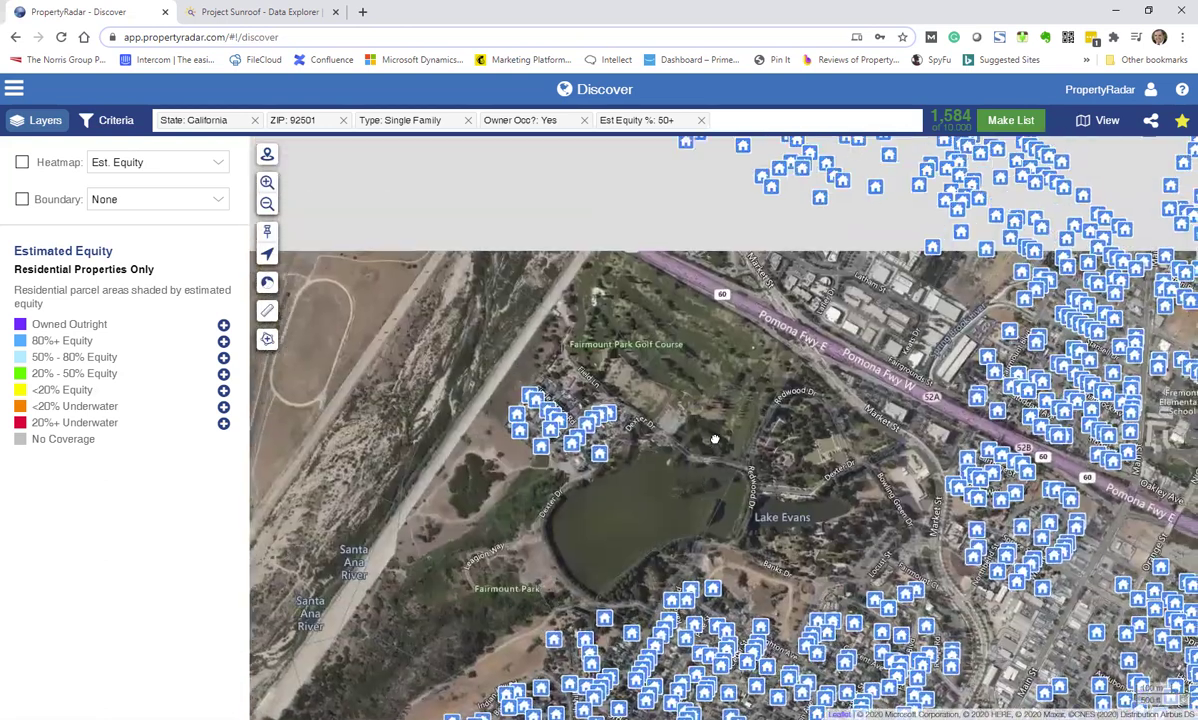
{"action": "scroll", "coordinate": [776, 289], "scroll_direction": "up", "scroll_amount": 1}
{"action": "left_click_drag", "start_coordinate": [790, 272], "coordinate": [764, 407]}
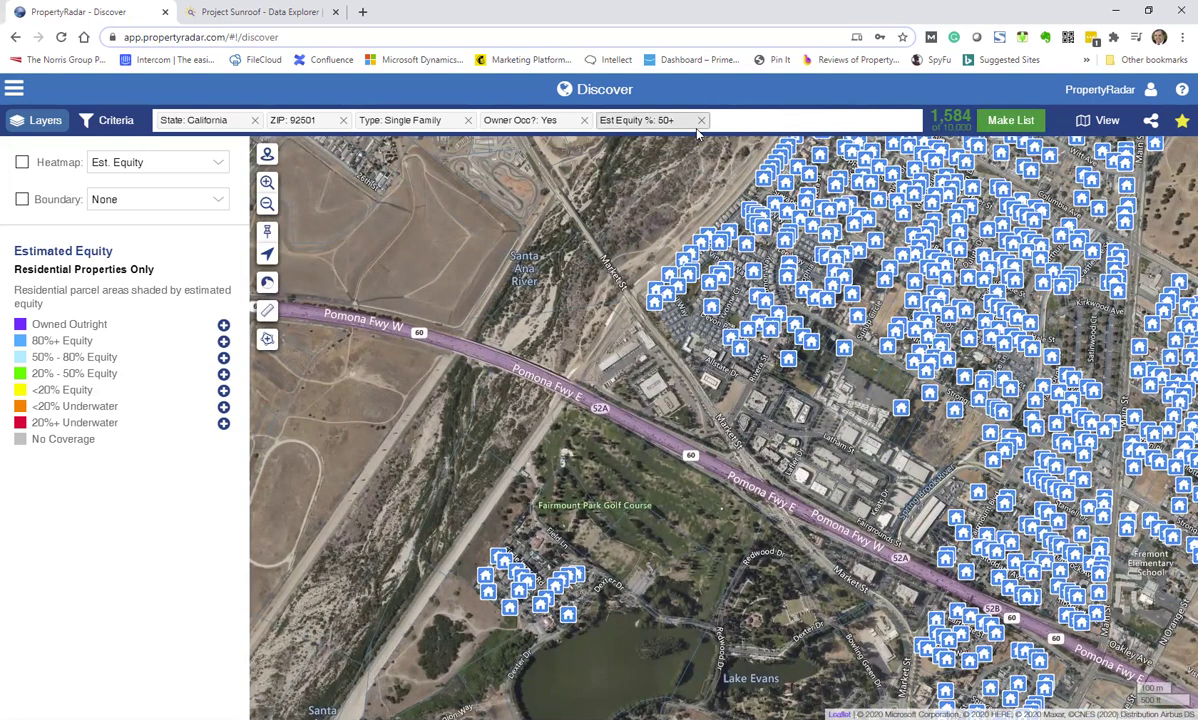
- Show the search criteria and open the property info of the marked home on Mira Ct
{"action": "left_click", "coordinate": [120, 120]}
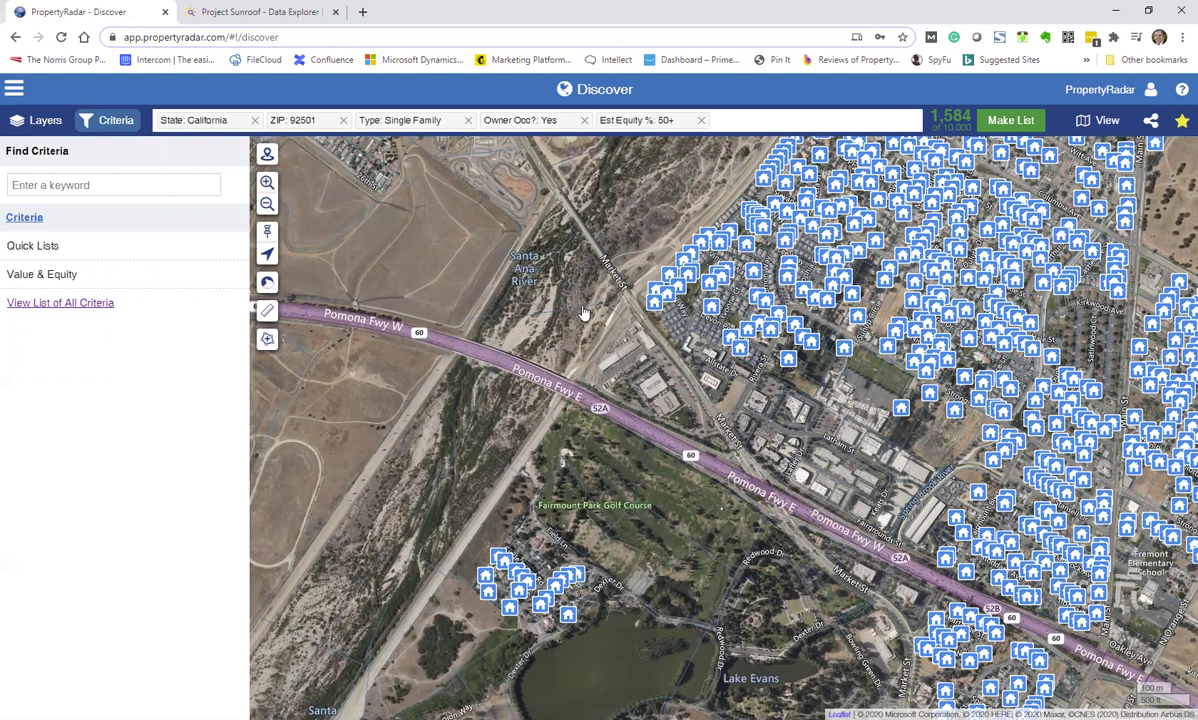
{"action": "scroll", "coordinate": [550, 292], "scroll_direction": "up", "scroll_amount": 2}
{"action": "scroll", "coordinate": [689, 376], "scroll_direction": "up", "scroll_amount": 2}
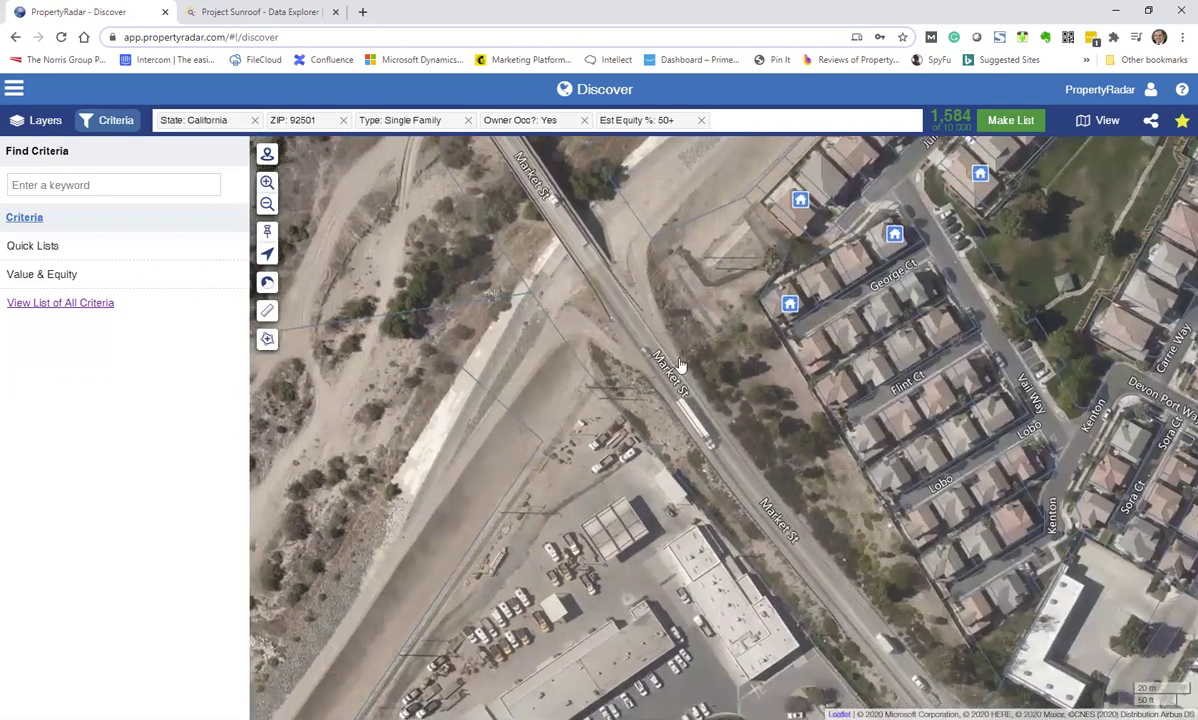
{"action": "left_click_drag", "start_coordinate": [600, 385], "coordinate": [620, 367]}
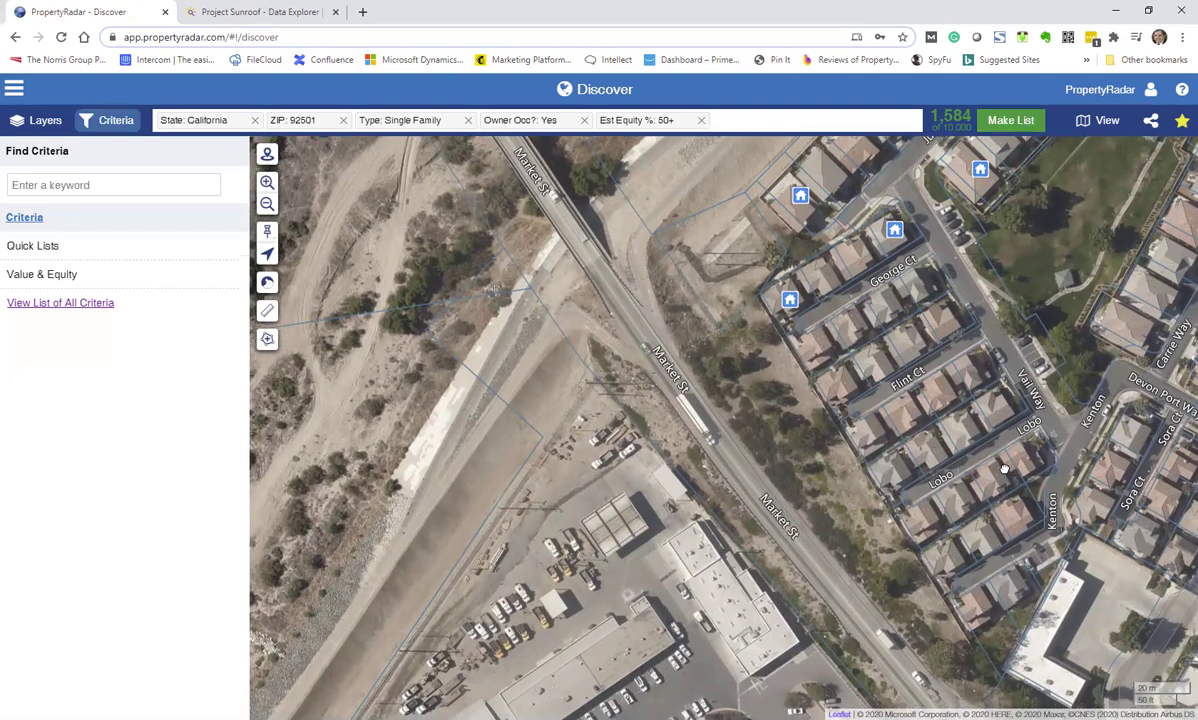
{"action": "mouse_move", "coordinate": [1006, 475]}
{"action": "left_mouse_down"}
{"action": "mouse_move", "coordinate": [1006, 465]}
{"action": "mouse_move", "coordinate": [622, 403]}
{"action": "left_mouse_up"}
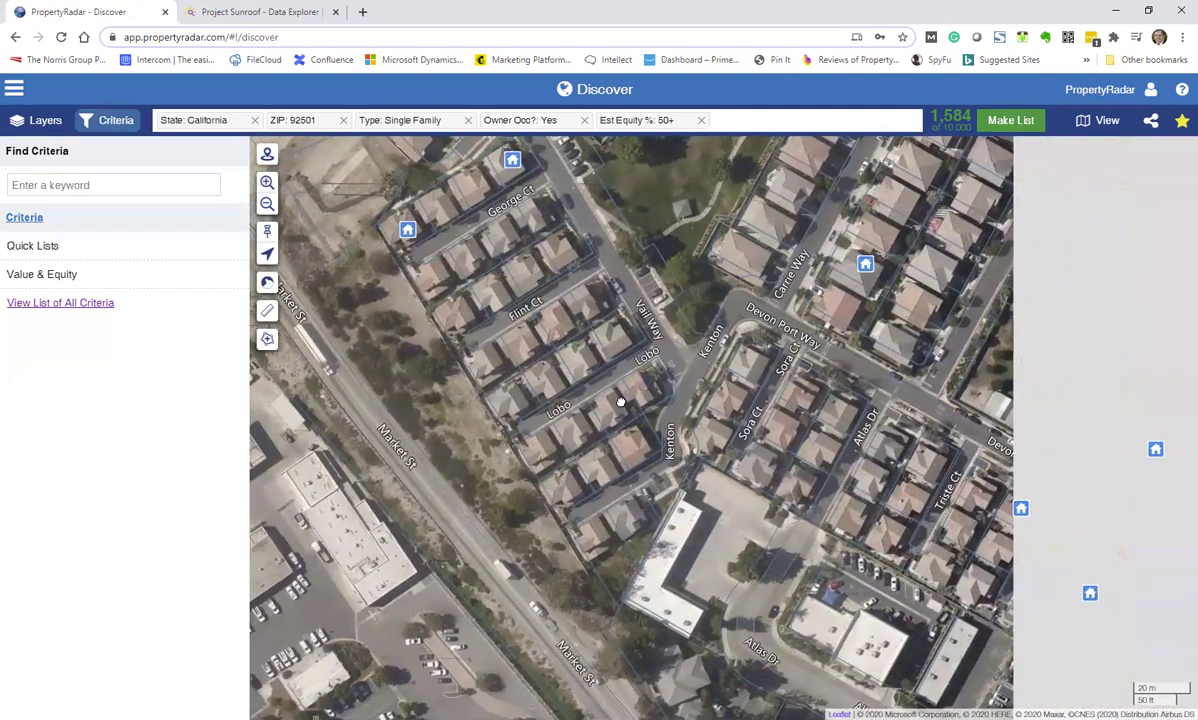
{"action": "left_click_drag", "start_coordinate": [913, 576], "coordinate": [647, 348]}
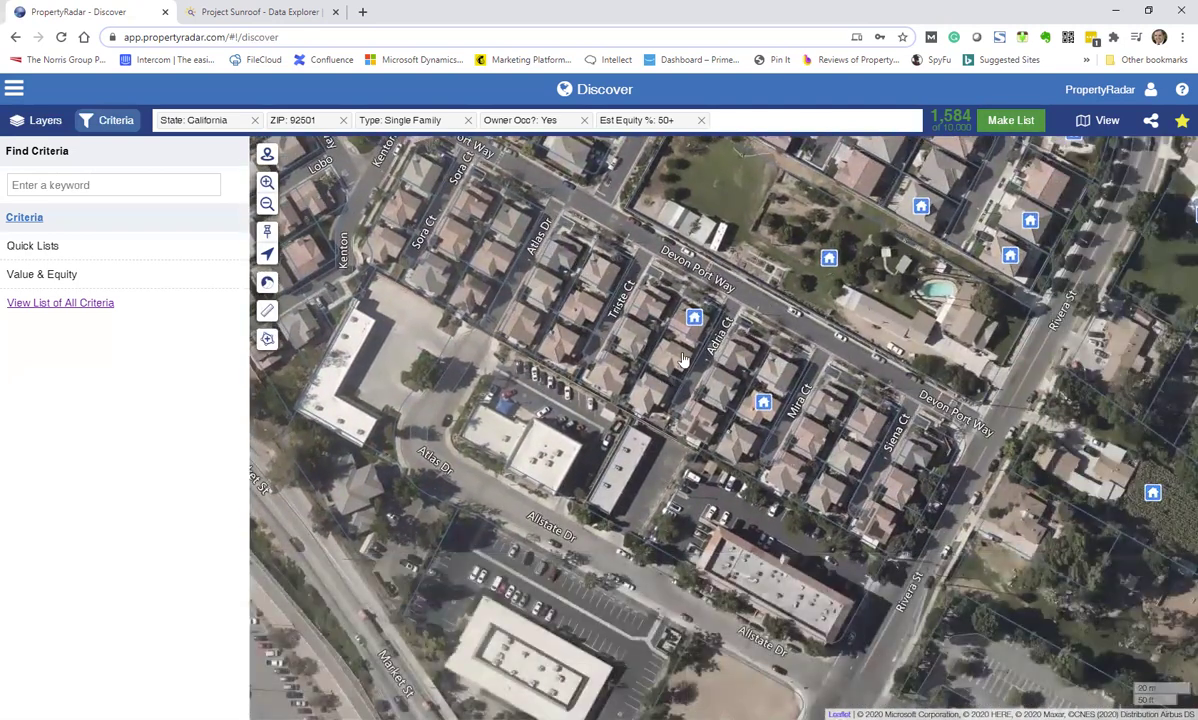
{"action": "left_click", "coordinate": [763, 404]}
- Try to add the Mira Ct property to the Solar Opportunities list
{"action": "left_click", "coordinate": [697, 274]}
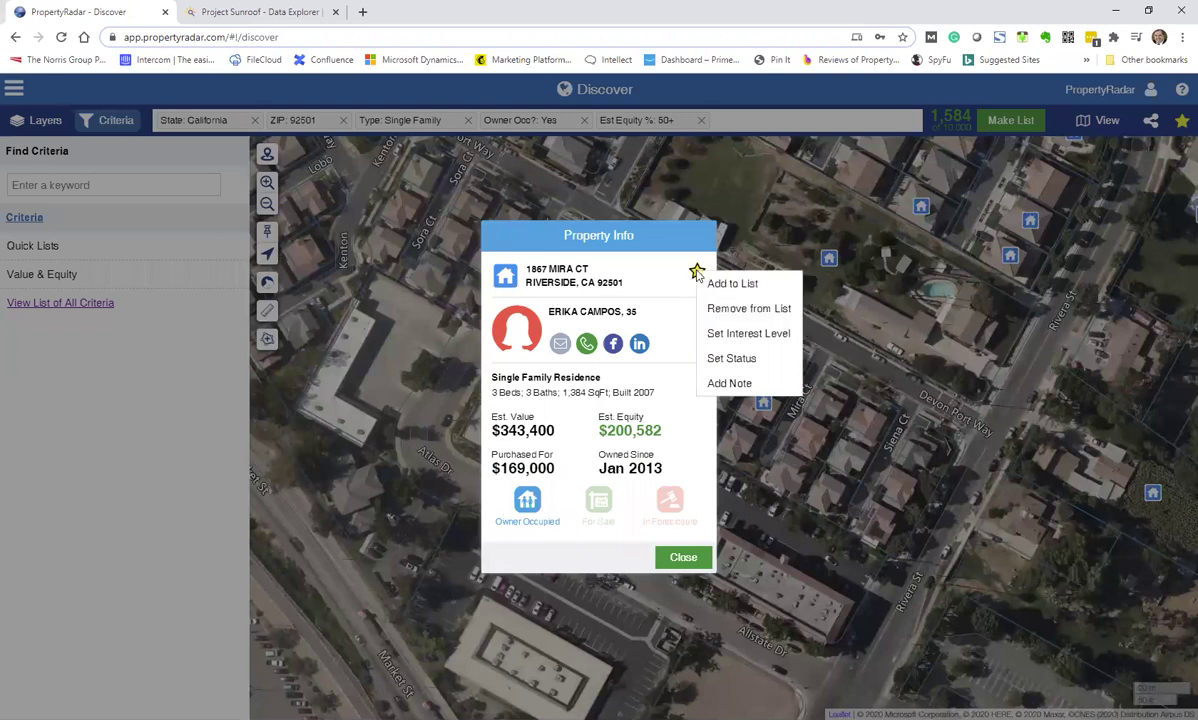
{"action": "left_click", "coordinate": [734, 290]}
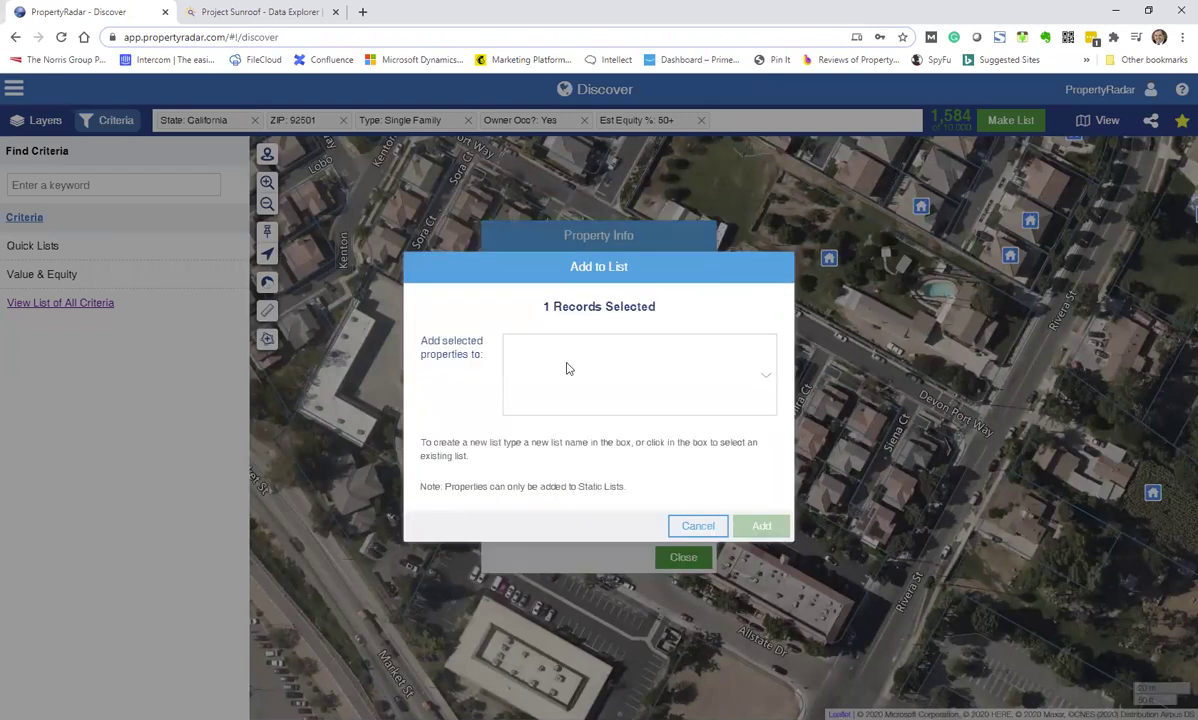
{"action": "left_click", "coordinate": [570, 357]}
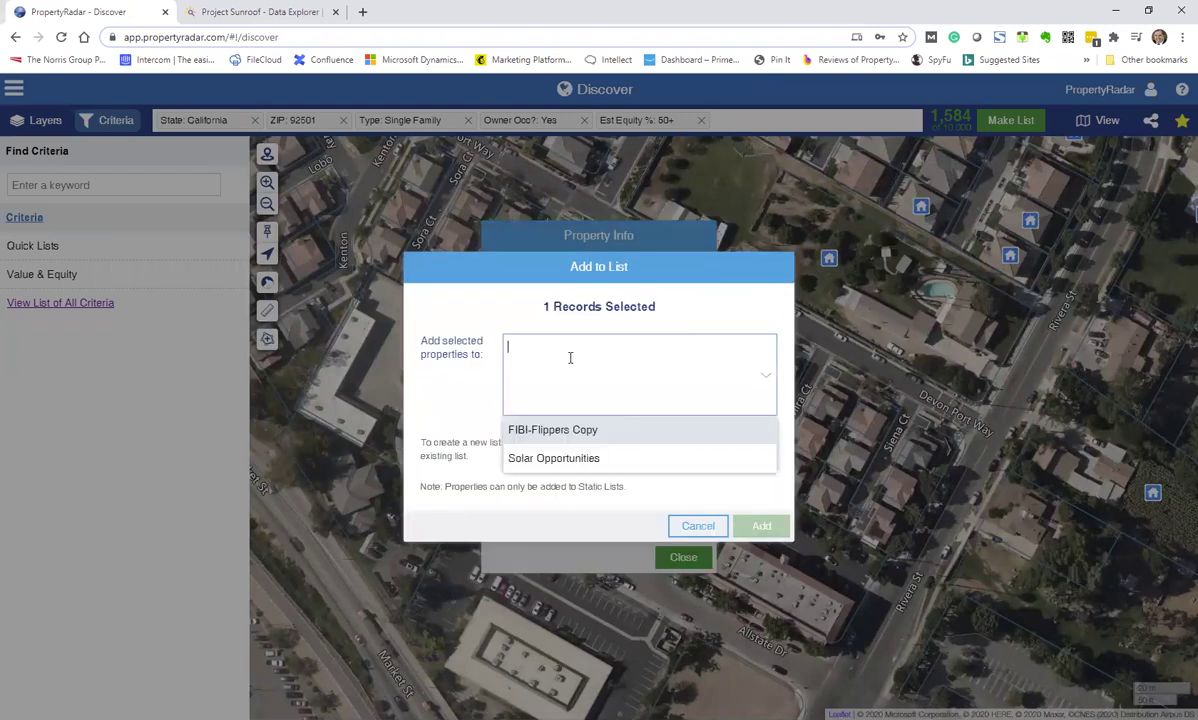
{"action": "left_click", "coordinate": [553, 458]}
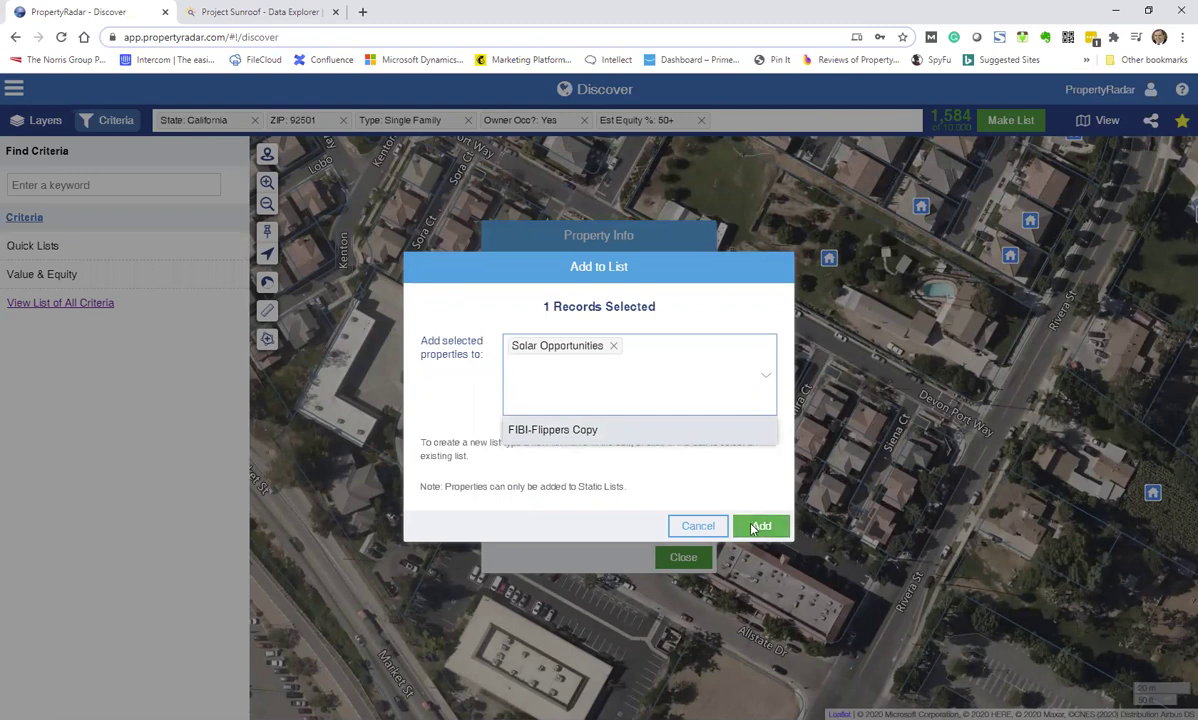
{"action": "left_click", "coordinate": [700, 527]}
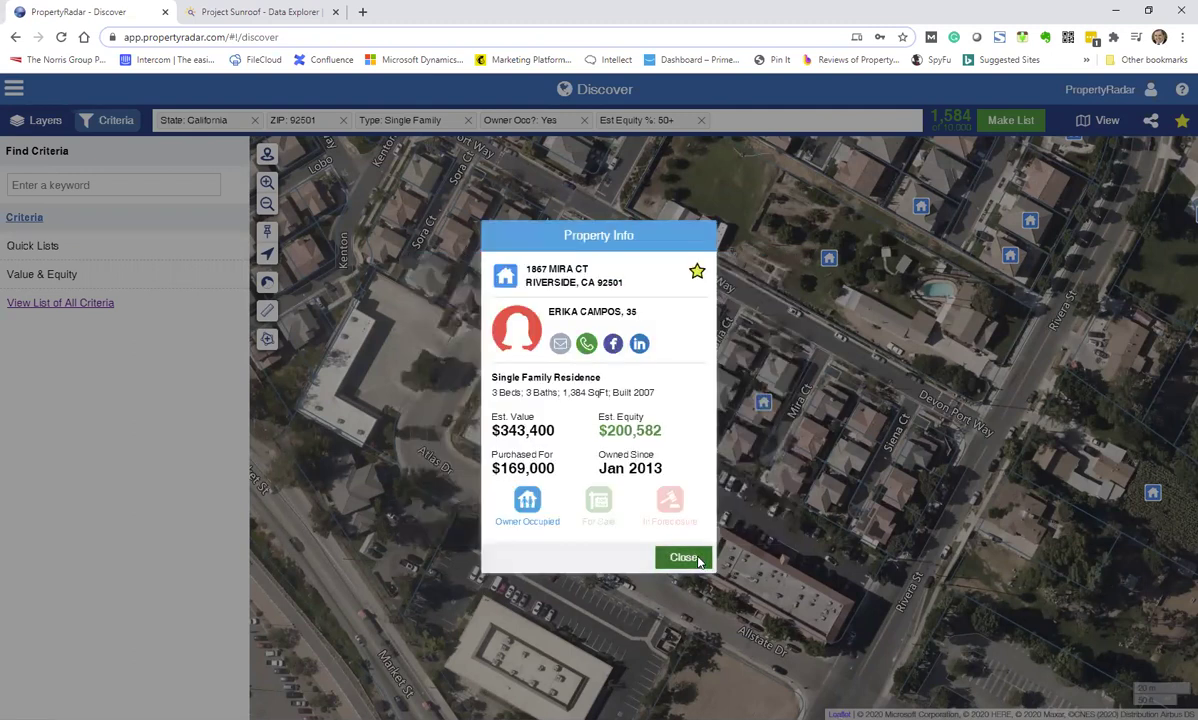
{"action": "left_click", "coordinate": [688, 557]}
- Add a polygon shape criterion of about 116 acres around the homes between the Santa Ana River, Columbia Ave and Market St
{"action": "scroll", "coordinate": [838, 293], "scroll_direction": "down", "scroll_amount": 2}
{"action": "scroll", "coordinate": [838, 293], "scroll_direction": "down", "scroll_amount": 1}
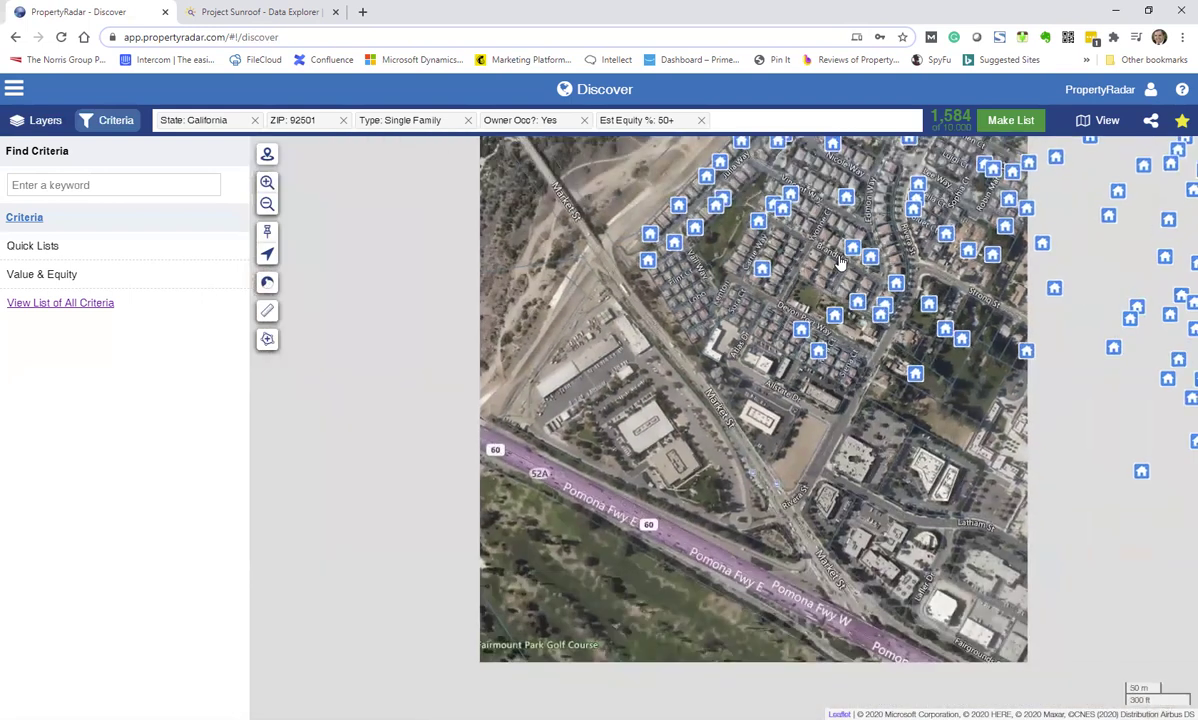
{"action": "left_click_drag", "start_coordinate": [838, 293], "coordinate": [718, 438]}
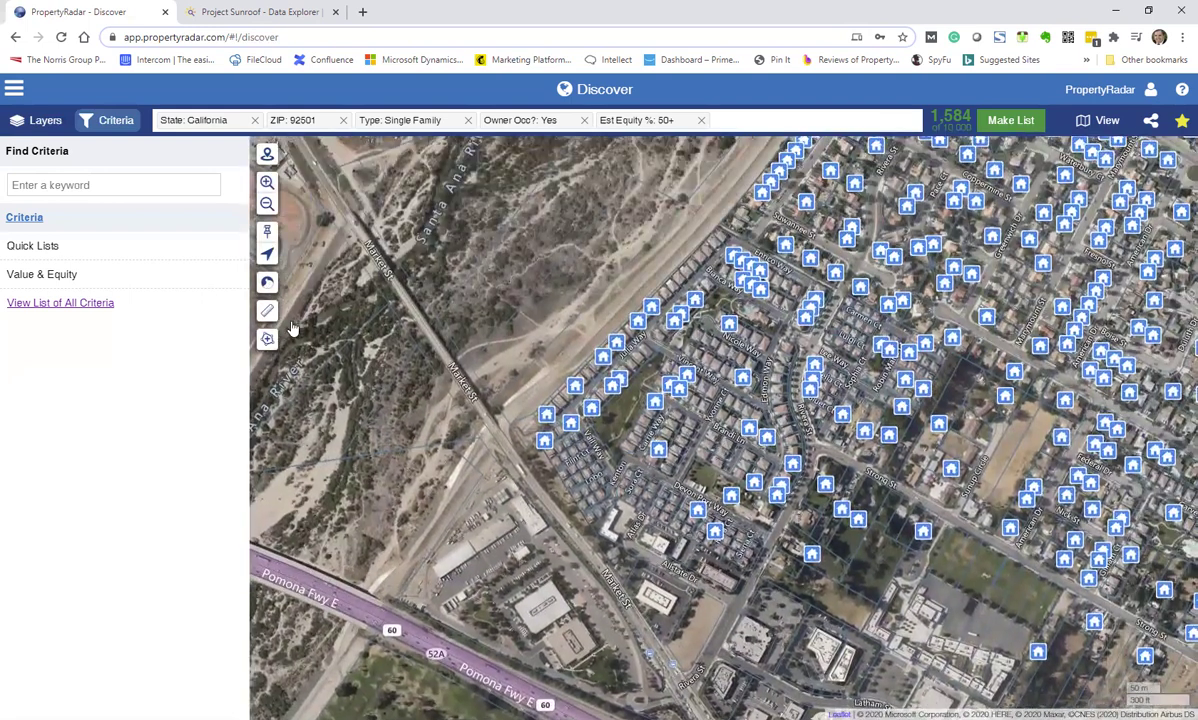
{"action": "left_click", "coordinate": [266, 340]}
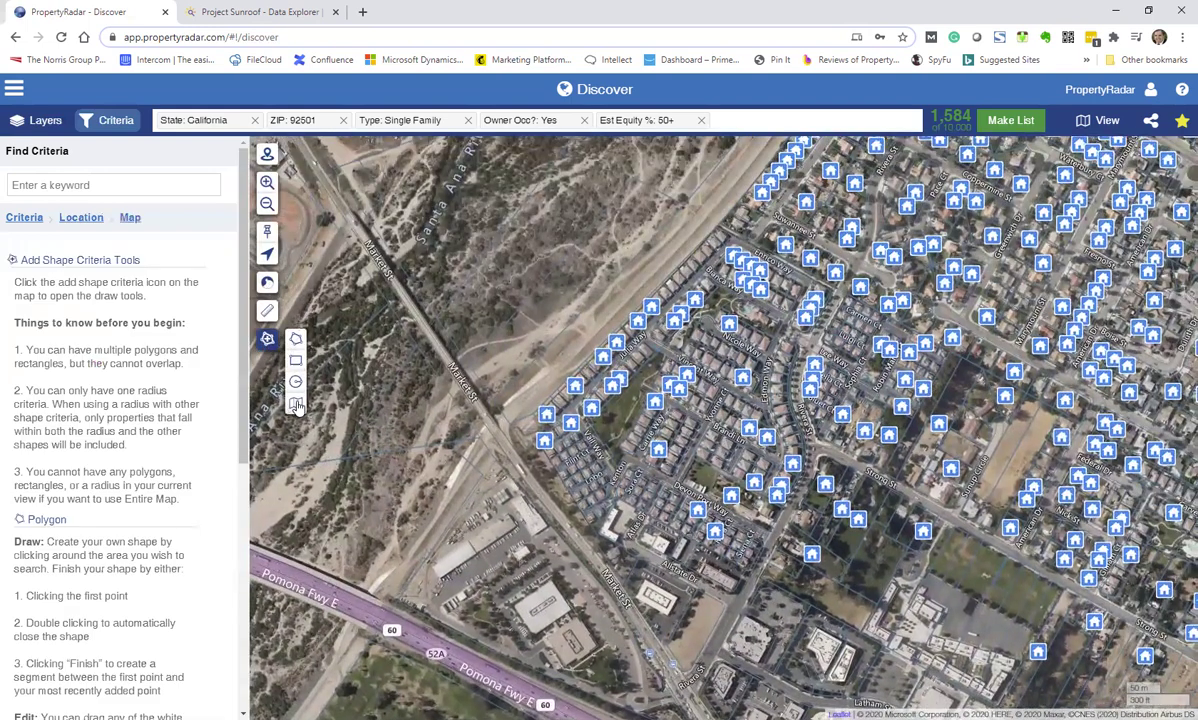
{"action": "left_click", "coordinate": [295, 341]}
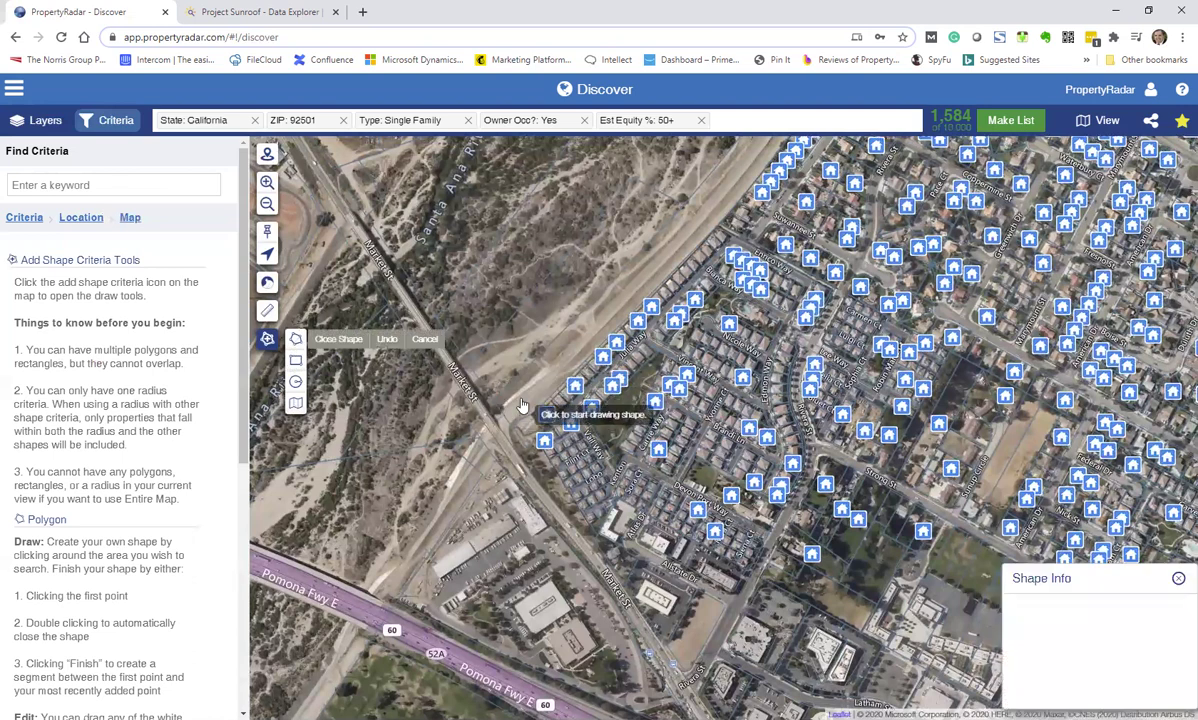
{"action": "left_click", "coordinate": [509, 406]}
{"action": "left_click", "coordinate": [705, 223]}
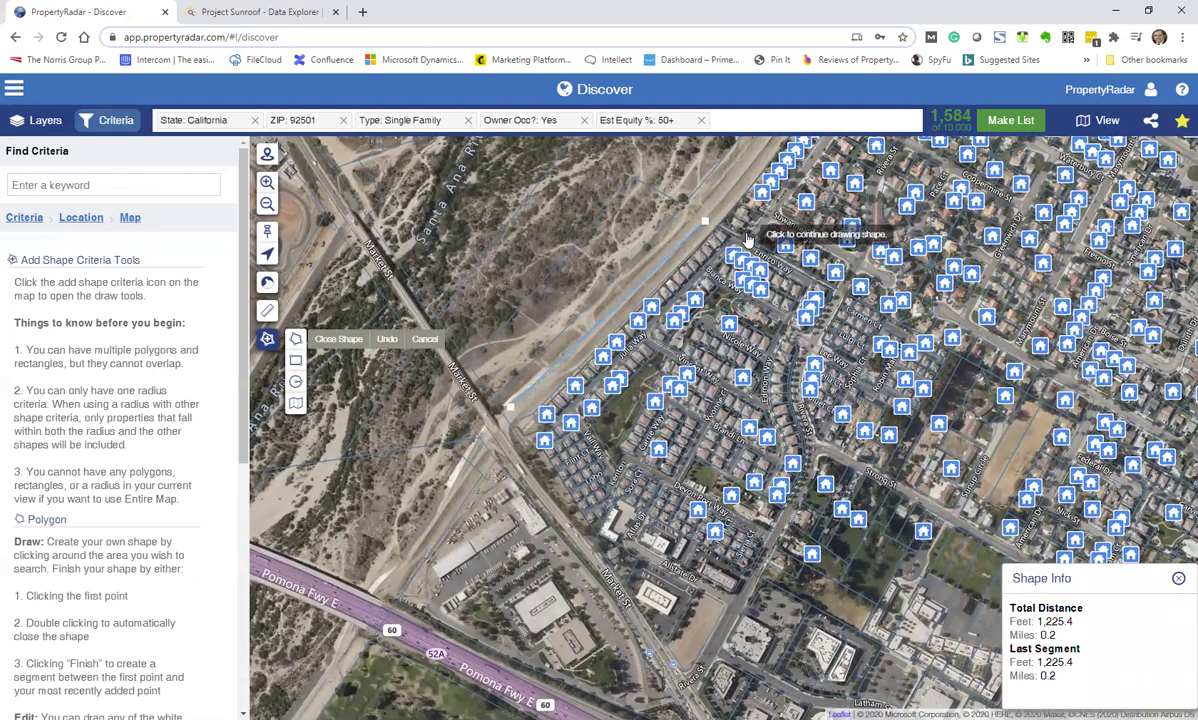
{"action": "scroll", "coordinate": [746, 240], "scroll_direction": "up", "scroll_amount": 1}
{"action": "scroll", "coordinate": [746, 240], "scroll_direction": "down", "scroll_amount": 1}
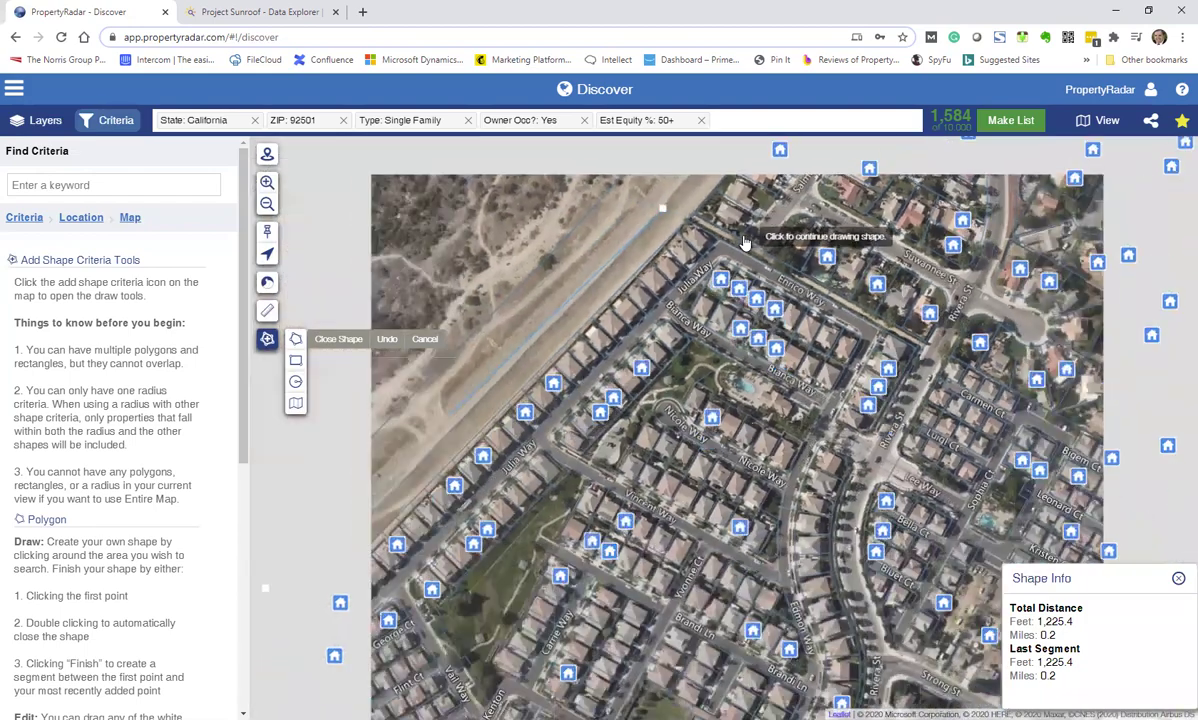
{"action": "scroll", "coordinate": [745, 242], "scroll_direction": "down", "scroll_amount": 1}
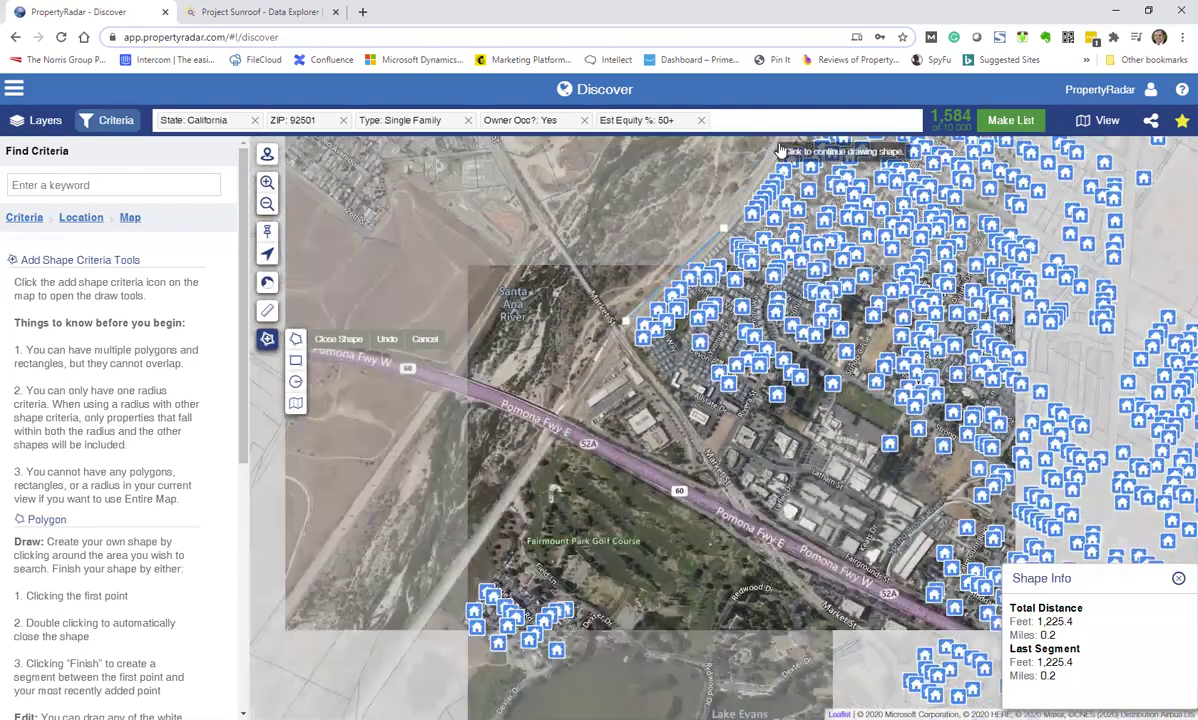
{"action": "left_click", "coordinate": [734, 140]}
{"action": "left_click", "coordinate": [967, 205]}
{"action": "left_click", "coordinate": [857, 369]}
{"action": "left_click", "coordinate": [812, 470]}
{"action": "left_click", "coordinate": [672, 424]}
{"action": "left_click", "coordinate": [624, 325]}
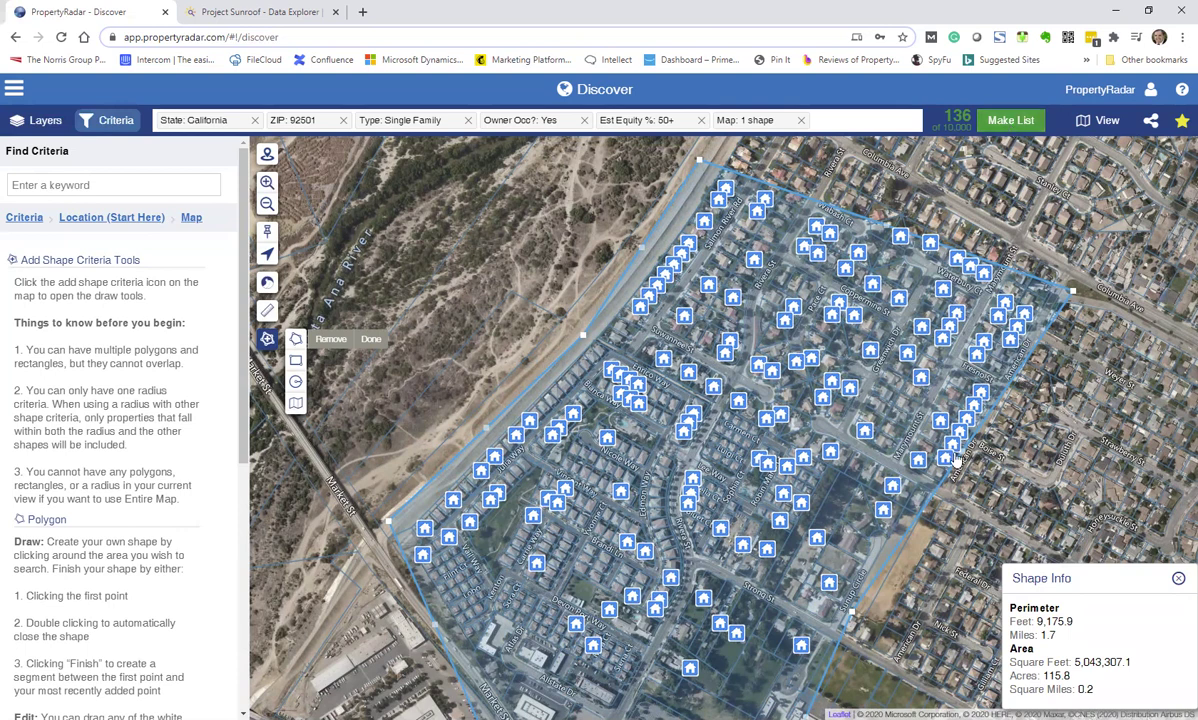
{"action": "scroll", "coordinate": [958, 428], "scroll_direction": "down", "scroll_amount": 1}
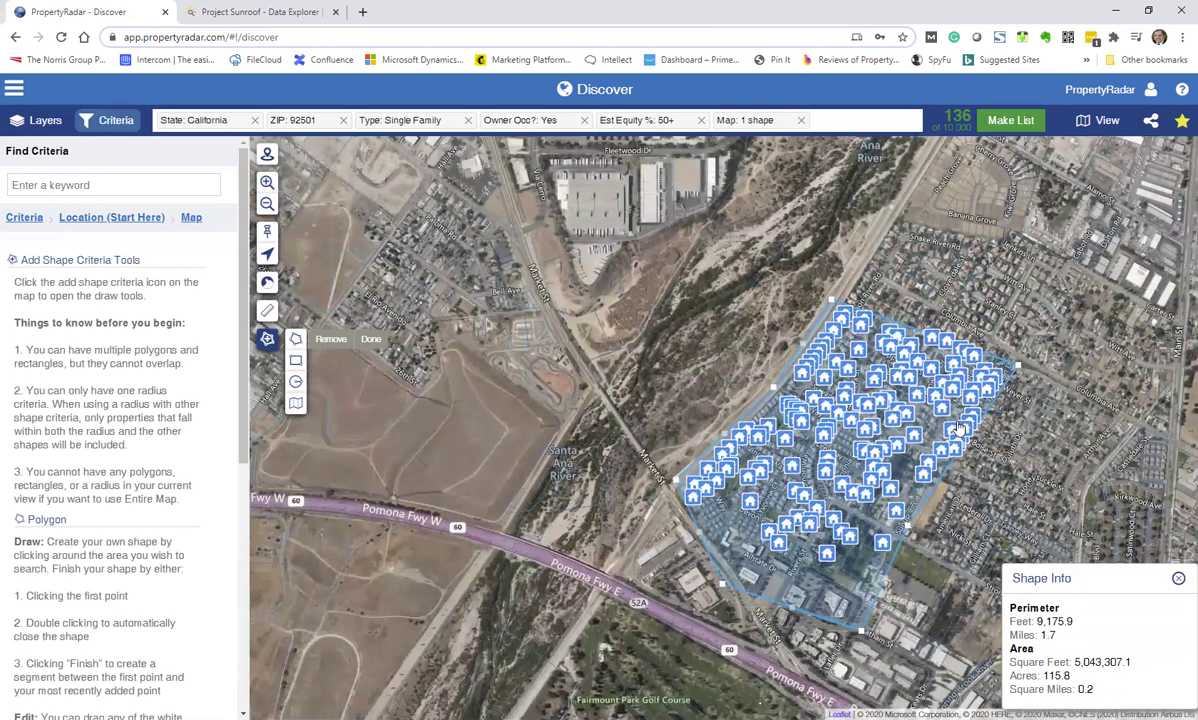